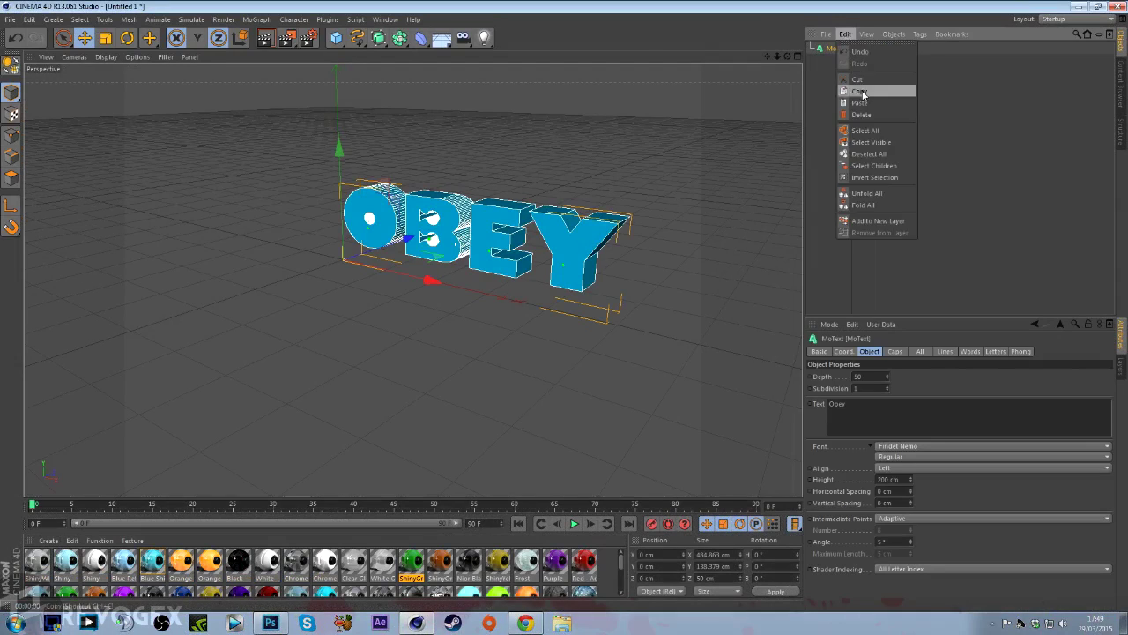
# - Paste a copy of the OBEY MoText object and select the S letter copy
pyautogui.click(861, 93)
pyautogui.hotkey('ctrl', 'v')
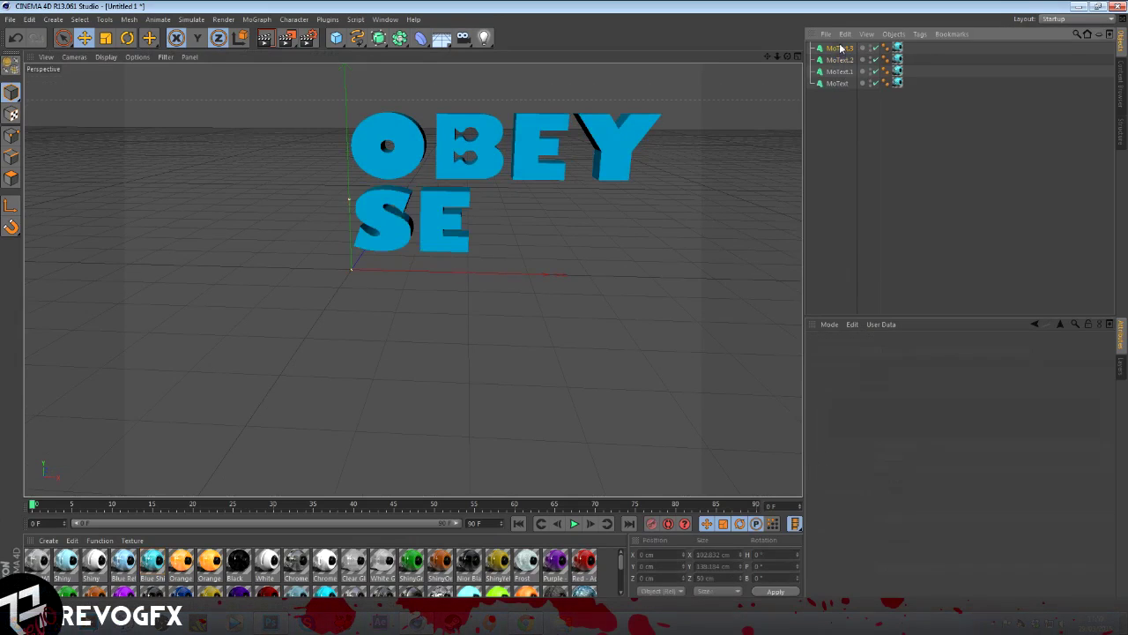
pyautogui.click(379, 221)
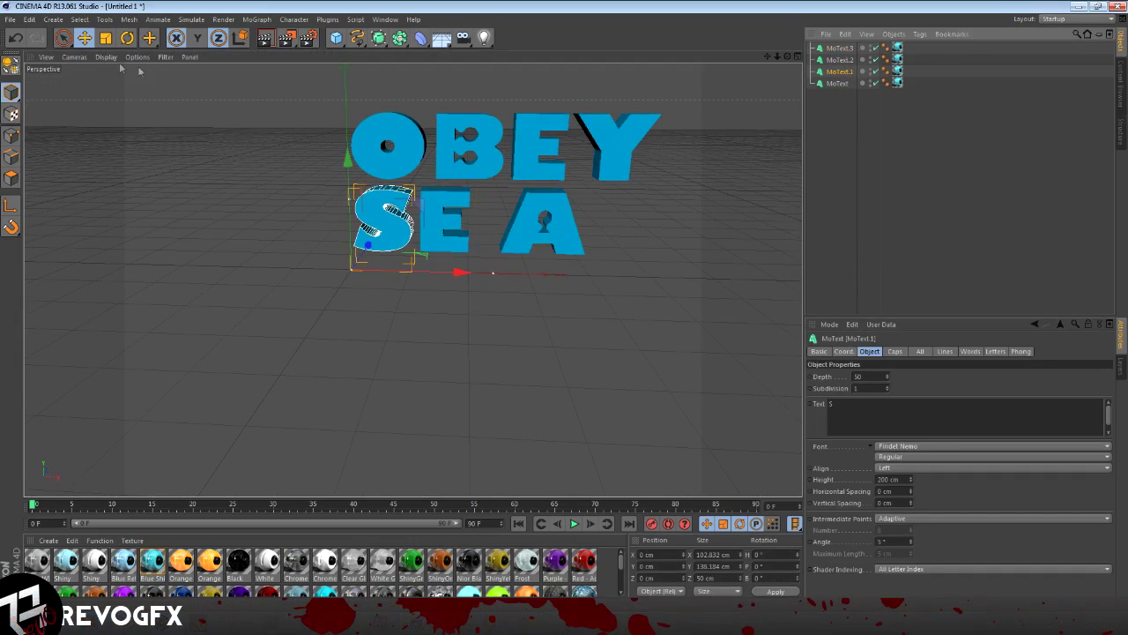
# - Tilt the S letter sideways and reposition it
pyautogui.press('r')
pyautogui.moveTo(406, 278); pyautogui.dragTo(377, 283)
pyautogui.click(839, 59)
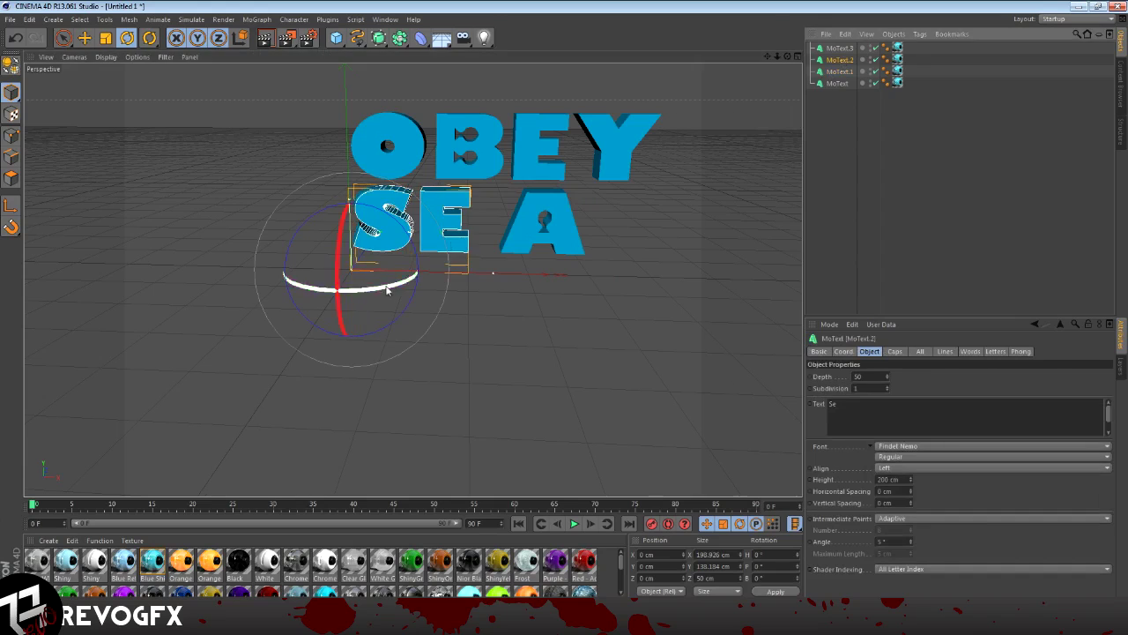
pyautogui.press('BackSpace')
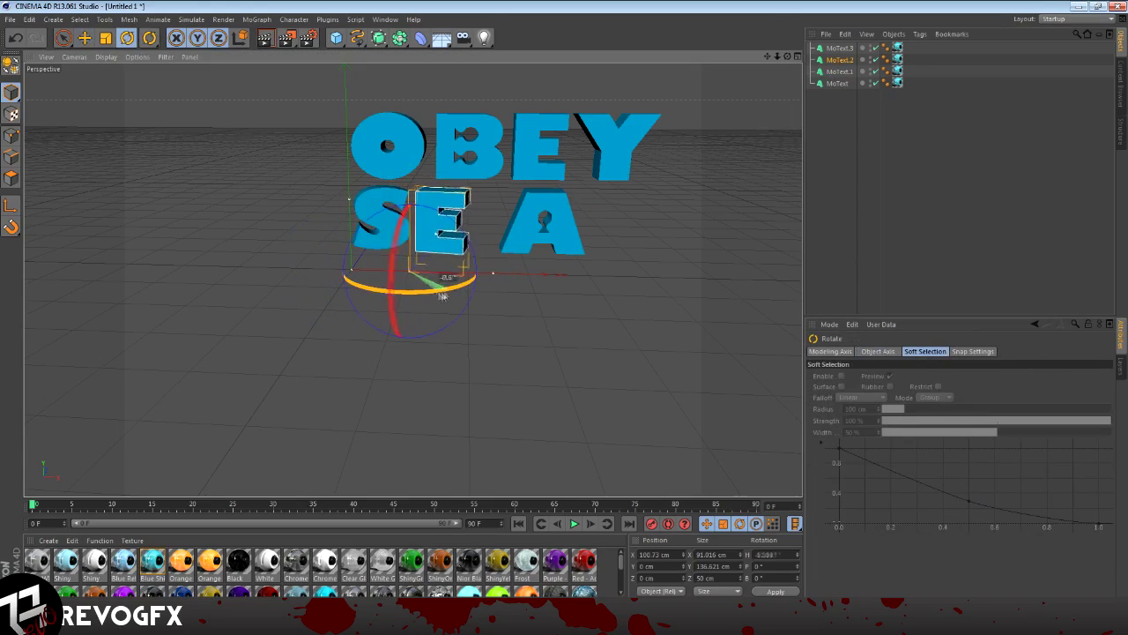
pyautogui.press('e')
pyautogui.click(381, 220)
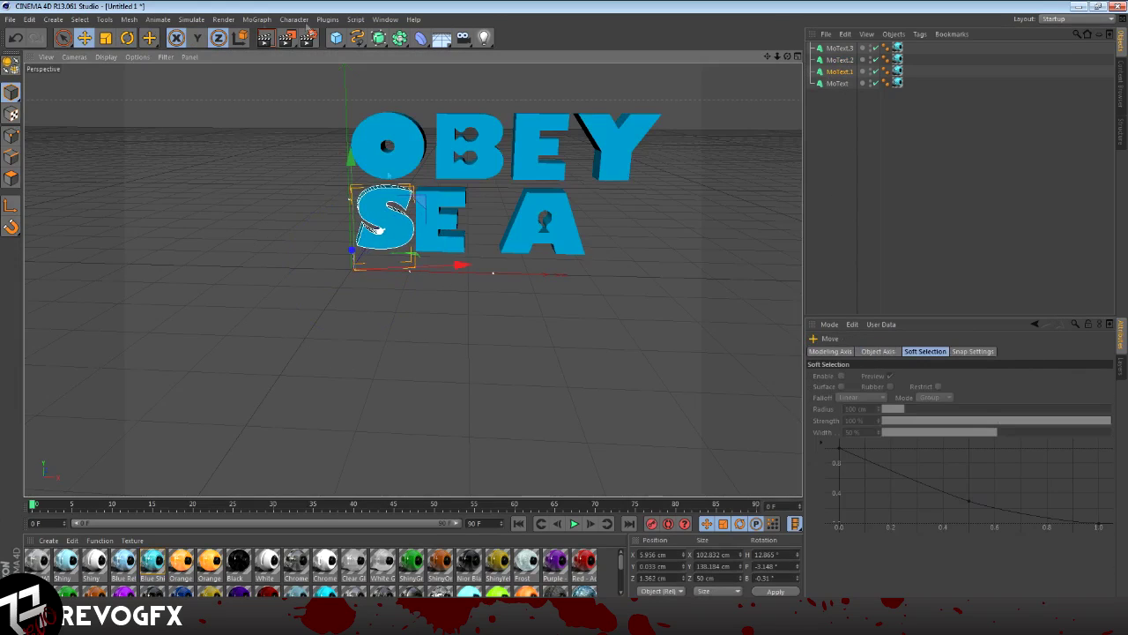
pyautogui.hotkey('ctrl', 'r')
# - Shrink the E letter to about 74%, swing it round, and shift it beside the S
pyautogui.click(432, 233)
pyautogui.press('t')
pyautogui.moveTo(480, 221); pyautogui.dragTo(456, 221)
pyautogui.moveTo(410, 289); pyautogui.dragTo(445, 287)
pyautogui.press('e')
pyautogui.moveTo(432, 234); pyautogui.dragTo(445, 225)
pyautogui.hotkey('ctrl', 'r')
# - Swing the A letter about 30 degrees and pull it forward toward the camera
pyautogui.click(538, 222)
pyautogui.press('r')
pyautogui.moveTo(537, 292)
pyautogui.mouseDown()
pyautogui.moveTo(584, 264)
pyautogui.moveTo(553, 266)
pyautogui.mouseUp()
pyautogui.press('e')
pyautogui.click(267, 37)
pyautogui.click(471, 270)
pyautogui.moveTo(467, 266); pyautogui.dragTo(480, 260)
pyautogui.hotkey('ctrl', 'r')
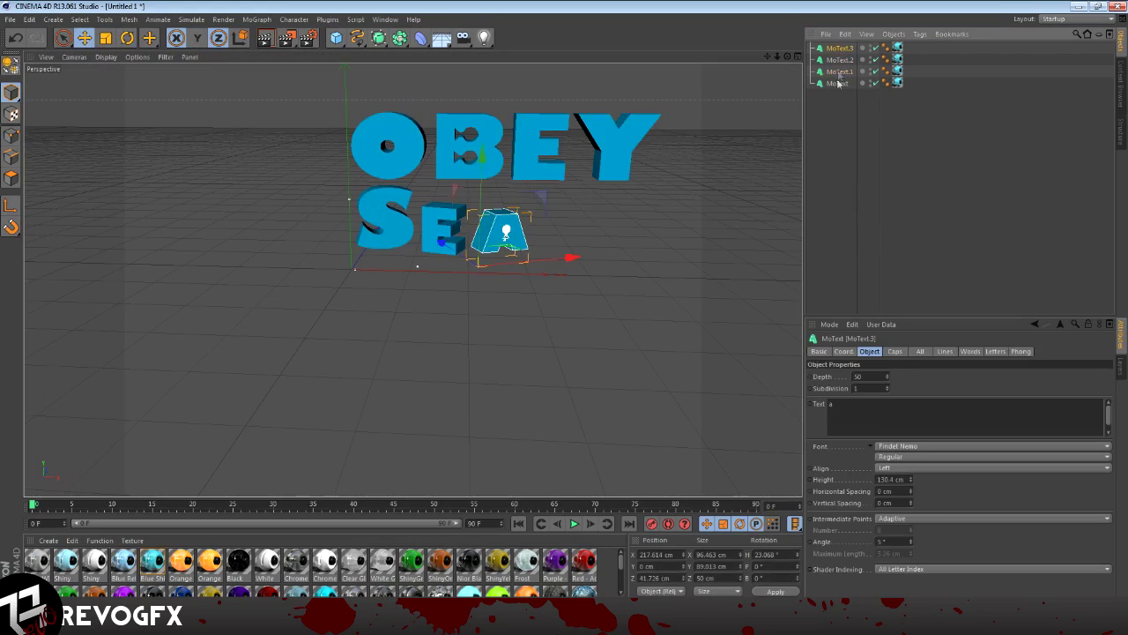
pyautogui.click(839, 72)
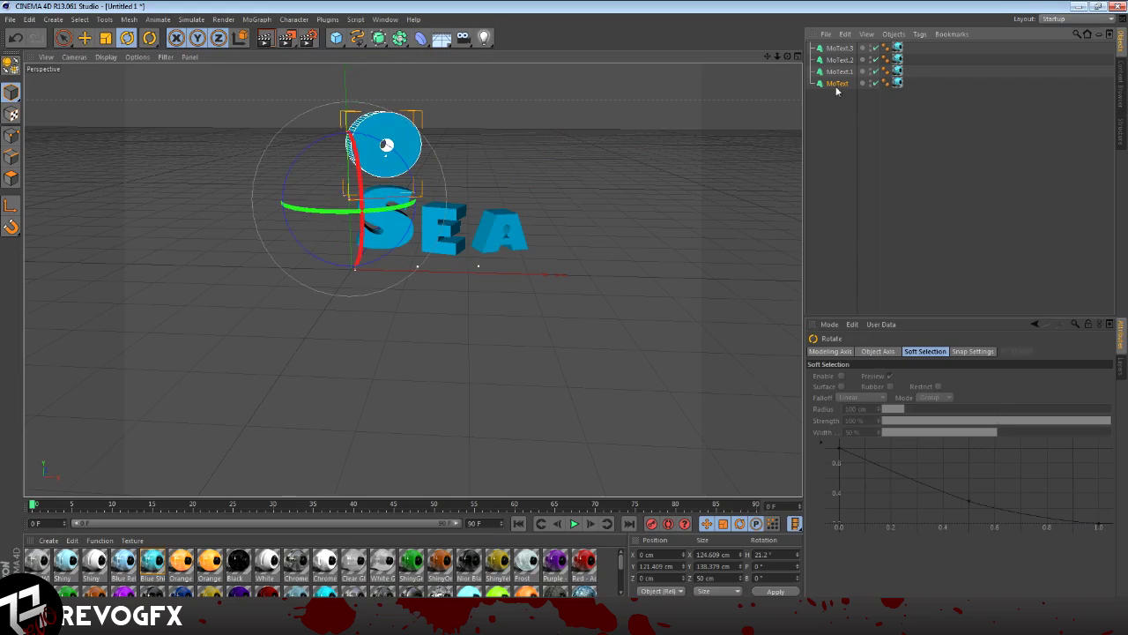
# - Make three copies of the O text and turn the first into a B, moved right of O and tilted
pyautogui.rightClick(837, 85)
pyautogui.click(868, 104)
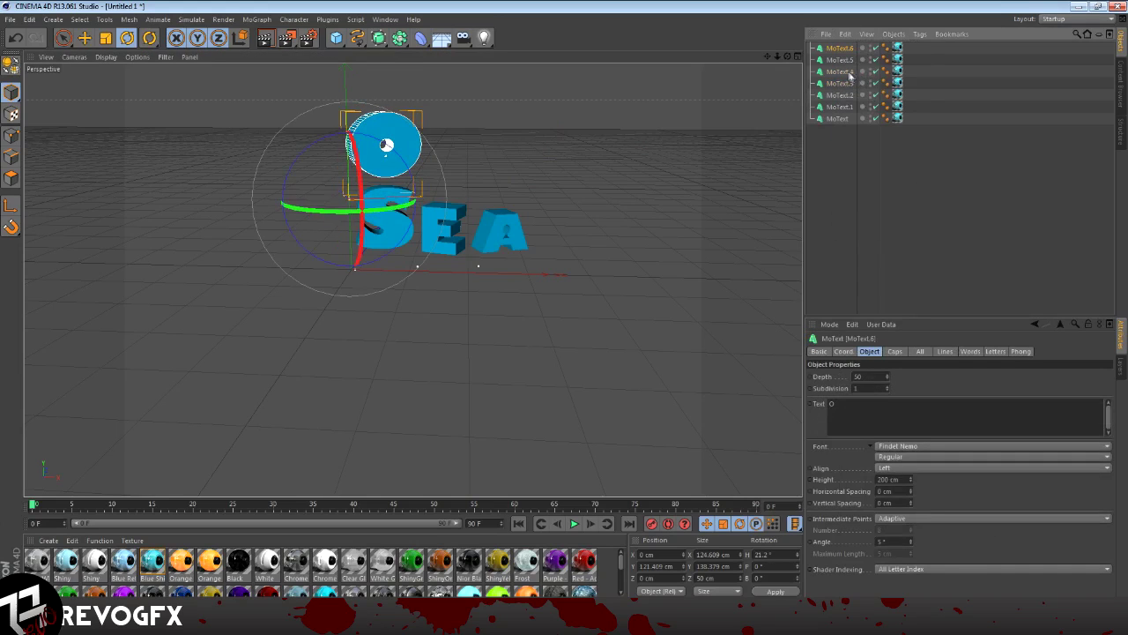
pyautogui.click(839, 71)
pyautogui.doubleClick(831, 404)
pyautogui.write('be')
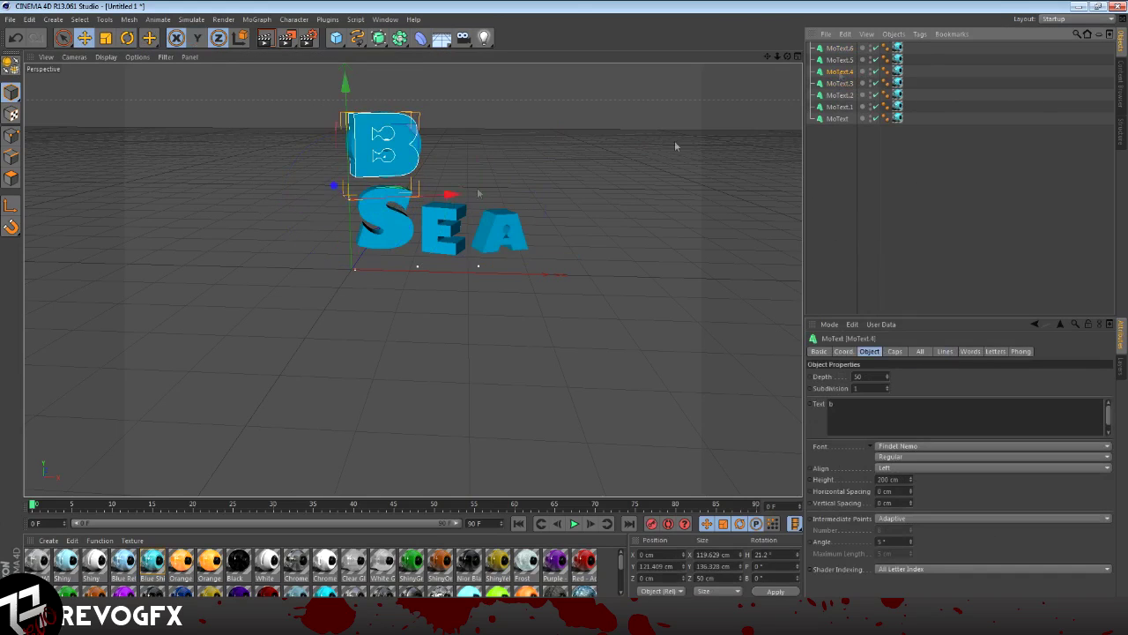
pyautogui.moveTo(675, 147); pyautogui.dragTo(754, 150)
pyautogui.press('r')
pyautogui.moveTo(476, 150); pyautogui.dragTo(440, 141)
pyautogui.press('e')
pyautogui.hotkey('ctrl', 'r')
# - Place the E after the B and the Y at the end, tilting Y about 40 degrees
pyautogui.click(839, 59)
pyautogui.doubleClick(857, 402)
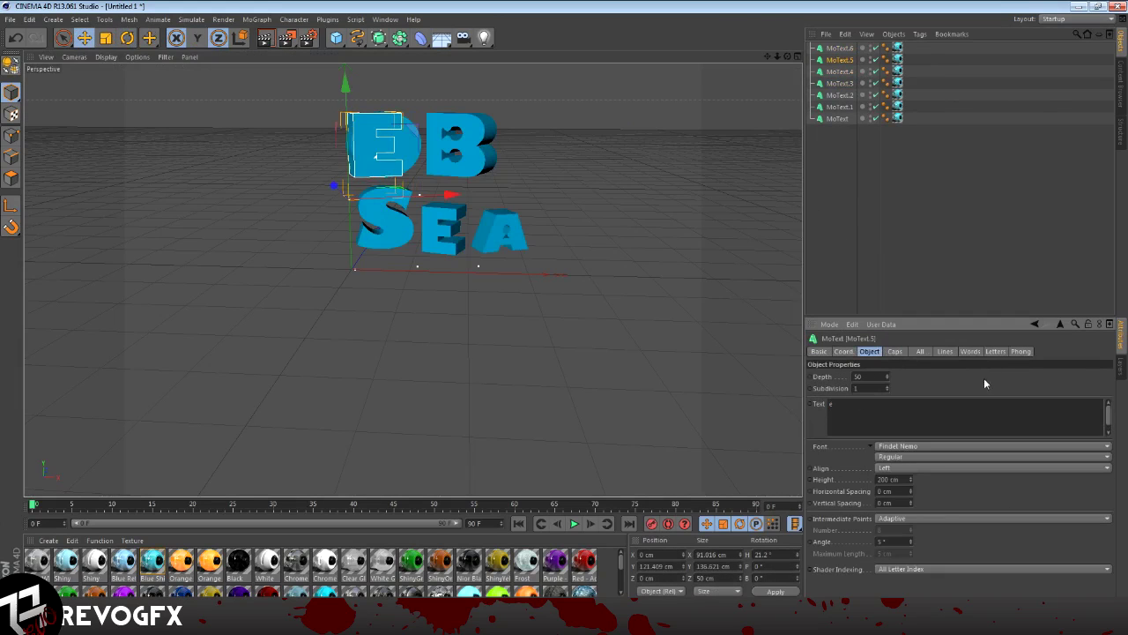
pyautogui.moveTo(450, 194); pyautogui.dragTo(599, 189)
pyautogui.hotkey('ctrl', 'r')
pyautogui.click(839, 48)
pyautogui.doubleClick(877, 411)
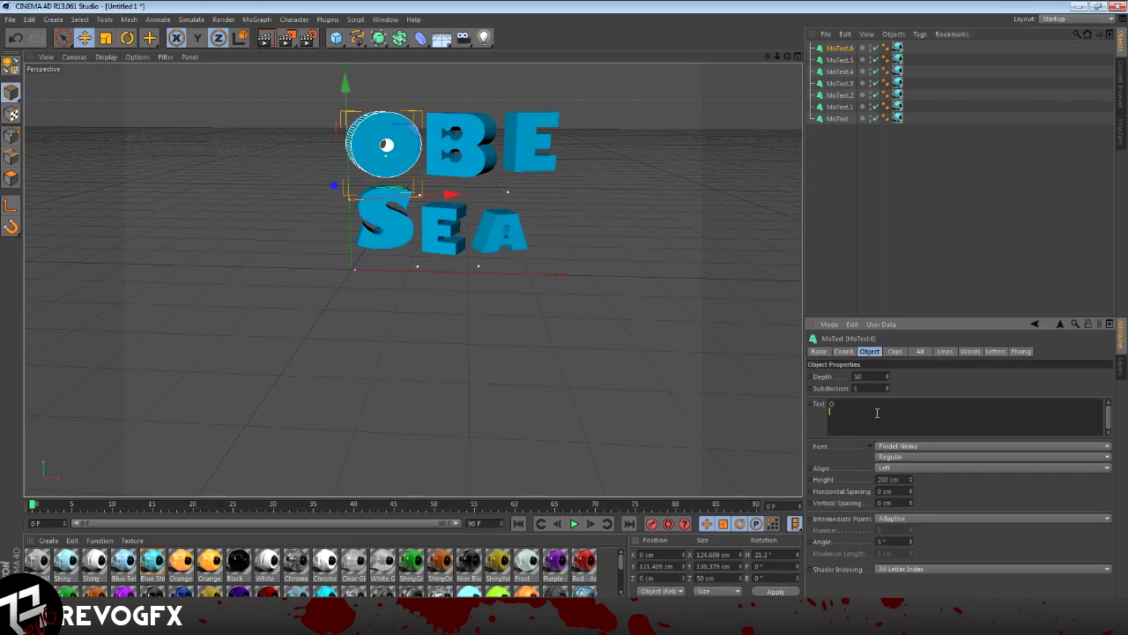
pyautogui.moveTo(450, 193); pyautogui.dragTo(646, 187)
pyautogui.press('r')
pyautogui.moveTo(546, 190); pyautogui.dragTo(493, 190)
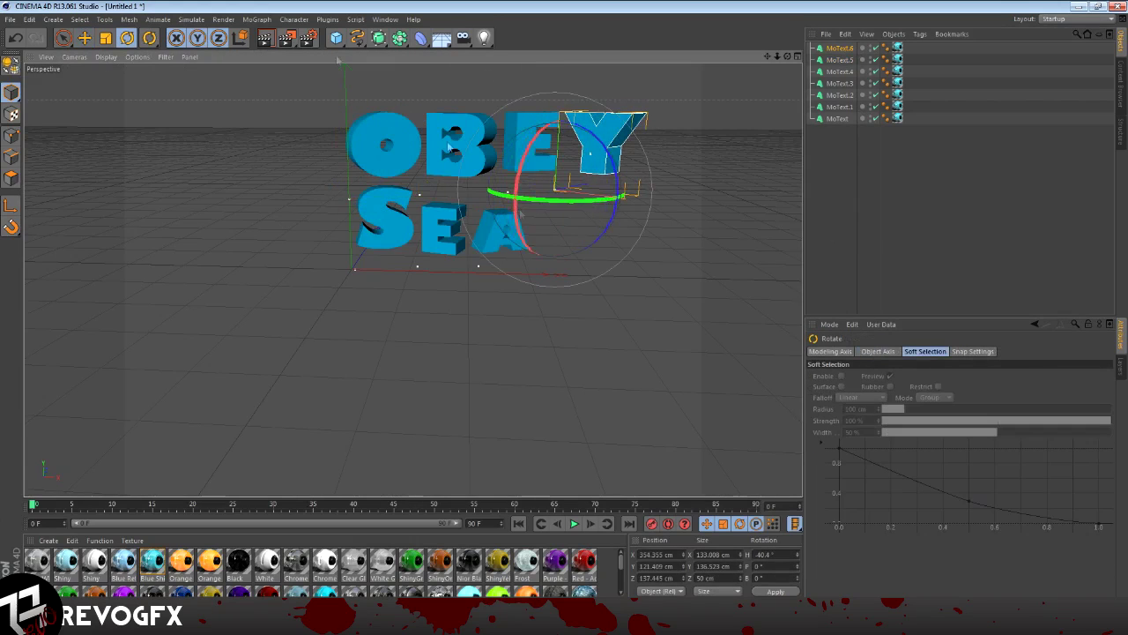
pyautogui.hotkey('ctrl', 'r')
pyautogui.click(844, 247)
# - Save the scene as 'OEBY SEA'
pyautogui.click(10, 19)
pyautogui.click(39, 124)
pyautogui.write('OEBY SEA')
pyautogui.press('Return')
pyautogui.click(221, 18)
pyautogui.click(291, 70)
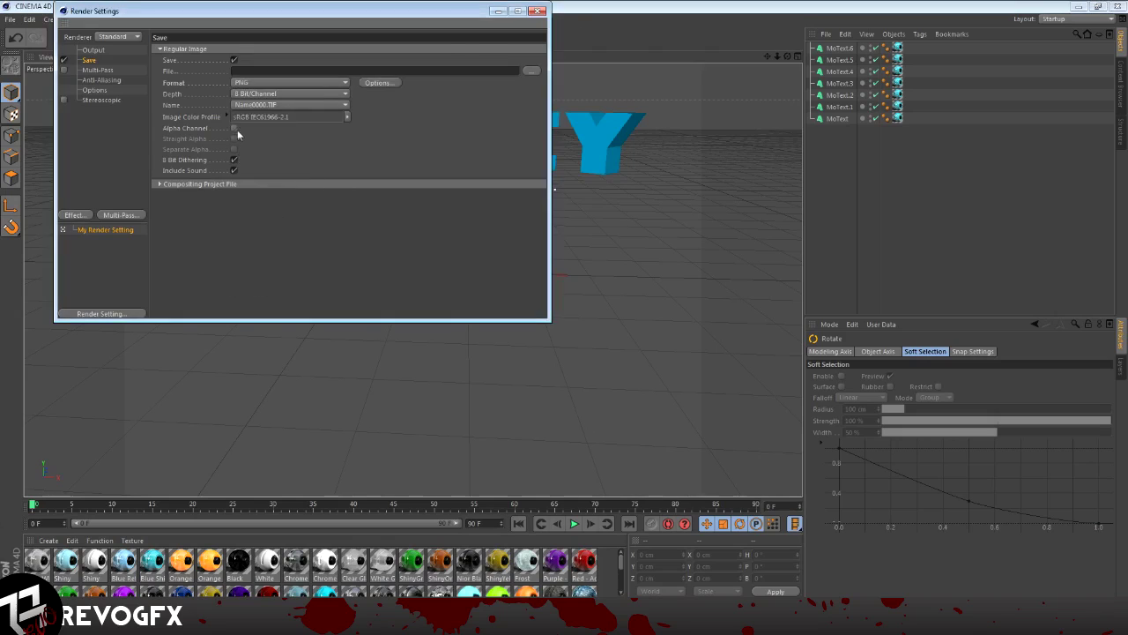
# - Add the OBEY SEA scene to the render queue and start rendering it to PNG
pyautogui.click(537, 10)
pyautogui.click(220, 18)
pyautogui.click(255, 89)
pyautogui.click(527, 353)
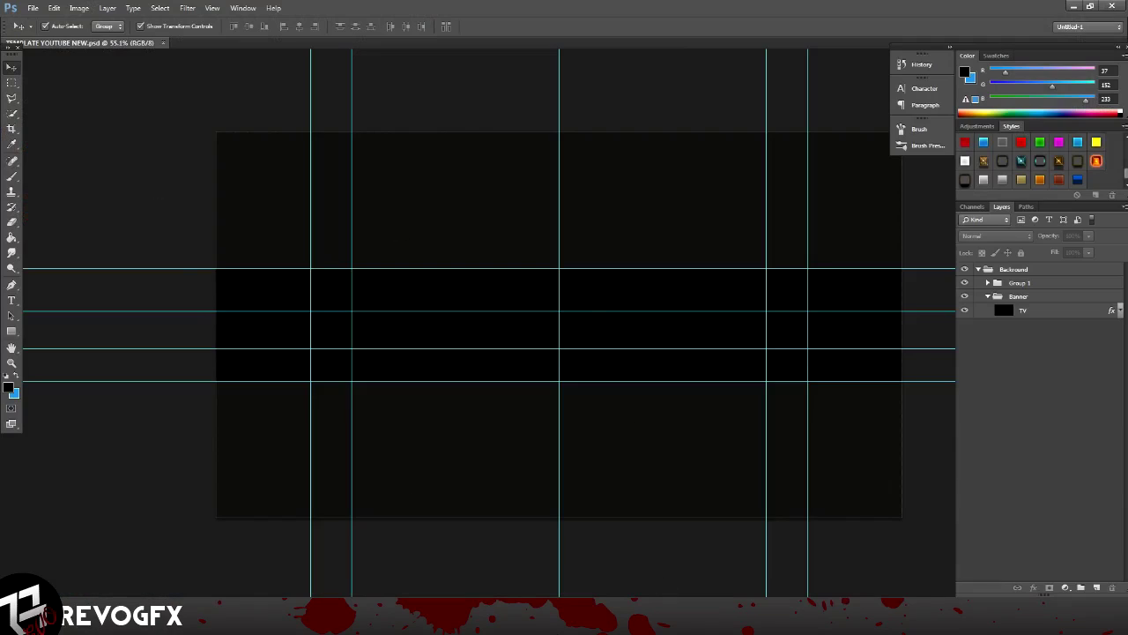
pyautogui.press('super+e')
# - Place the rendered logo PNG from Desktop > Cinema4D Renders into the banner, scaled down and shifted right
pyautogui.click(241, 138)
pyautogui.doubleClick(340, 201)
pyautogui.click(650, 232)
pyautogui.moveTo(356, 155); pyautogui.dragTo(558, 324)
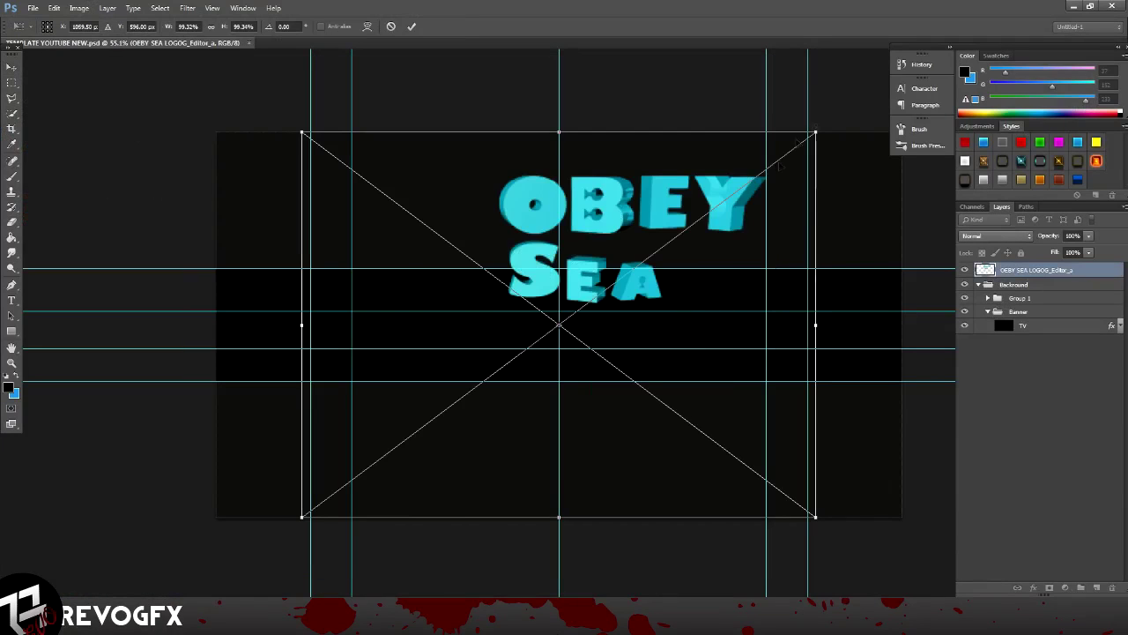
pyautogui.moveTo(814, 132); pyautogui.dragTo(635, 231)
pyautogui.moveTo(468, 373); pyautogui.dragTo(529, 386)
pyautogui.press('Return')
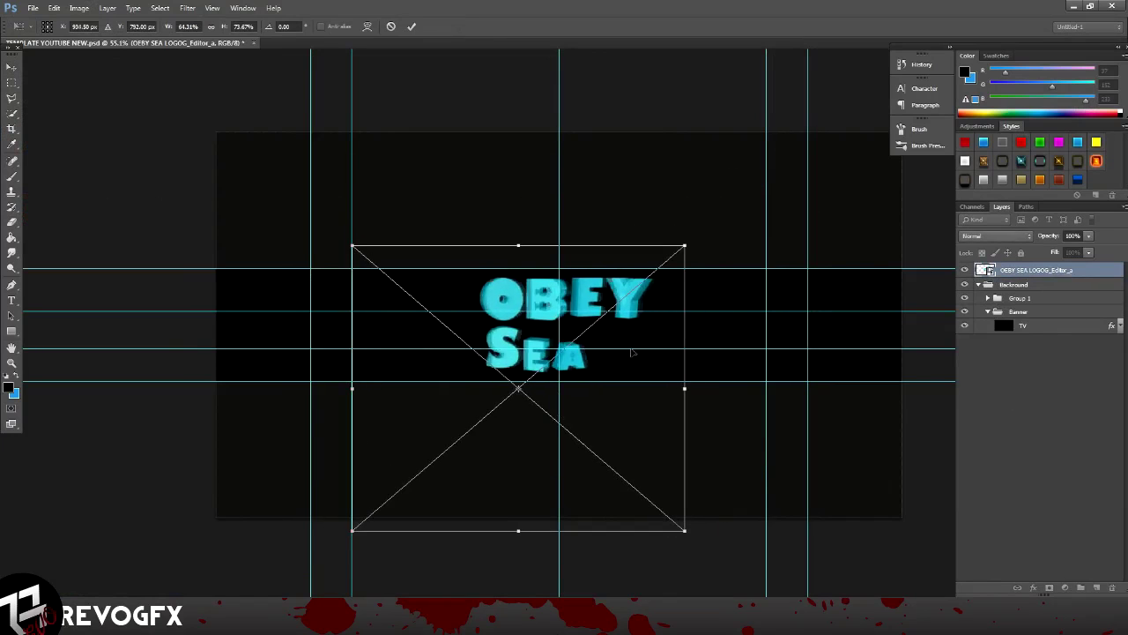
pyautogui.write('finsdi')
# - Search Google Images for 'finding nemo scenery' and save a coral reef image
pyautogui.press('BackSpace')
pyautogui.press('BackSpace')
pyautogui.press('BackSpace')
pyautogui.write('ding nemo sc')
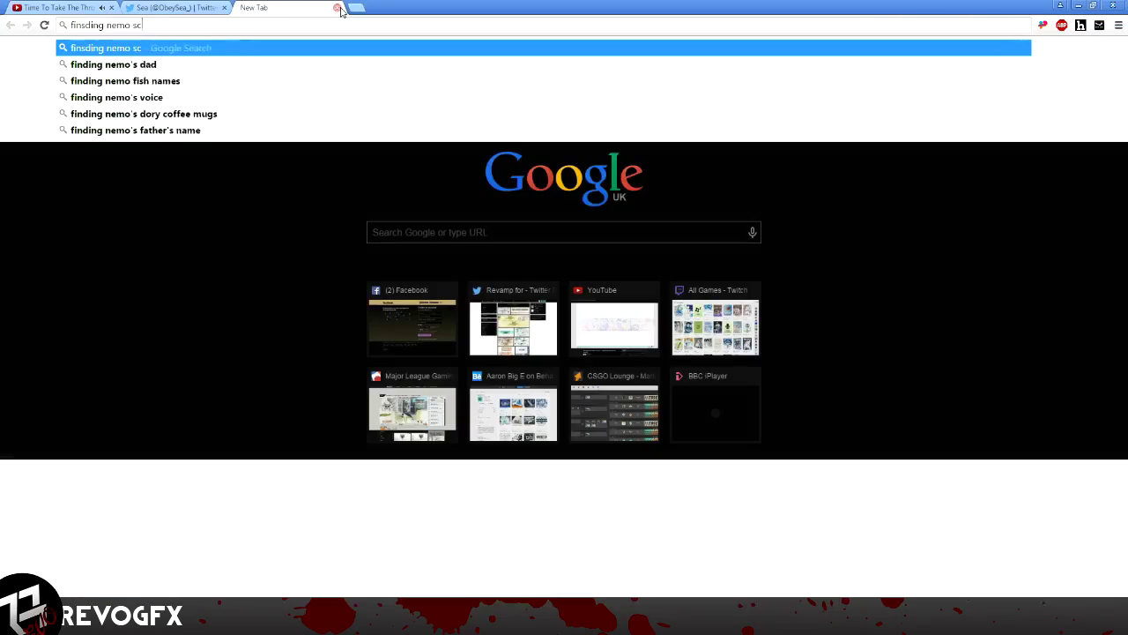
pyautogui.write('enery')
pyautogui.press('Return')
pyautogui.click(126, 87)
pyautogui.click(97, 168)
pyautogui.click(775, 379)
pyautogui.click(829, 167)
pyautogui.click(819, 307)
pyautogui.rightClick(437, 187)
pyautogui.click(438, 188)
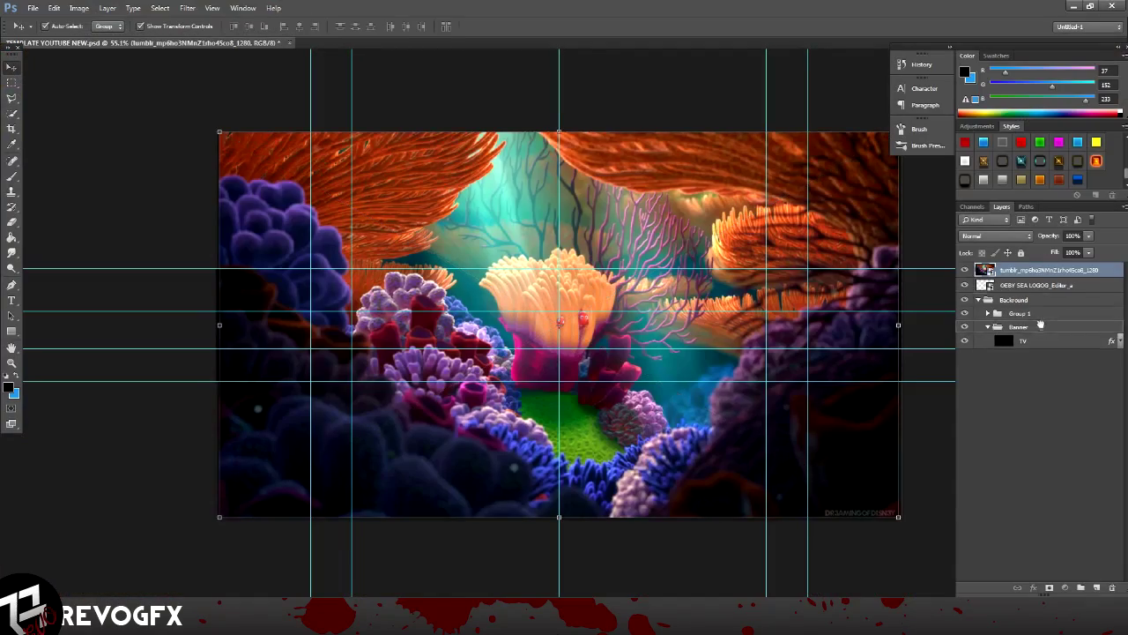
# - Move the logo and reef layers into the Banner group and add an empty retouching layer
pyautogui.moveTo(1040, 325); pyautogui.dragTo(1038, 327)
pyautogui.click(1057, 326)
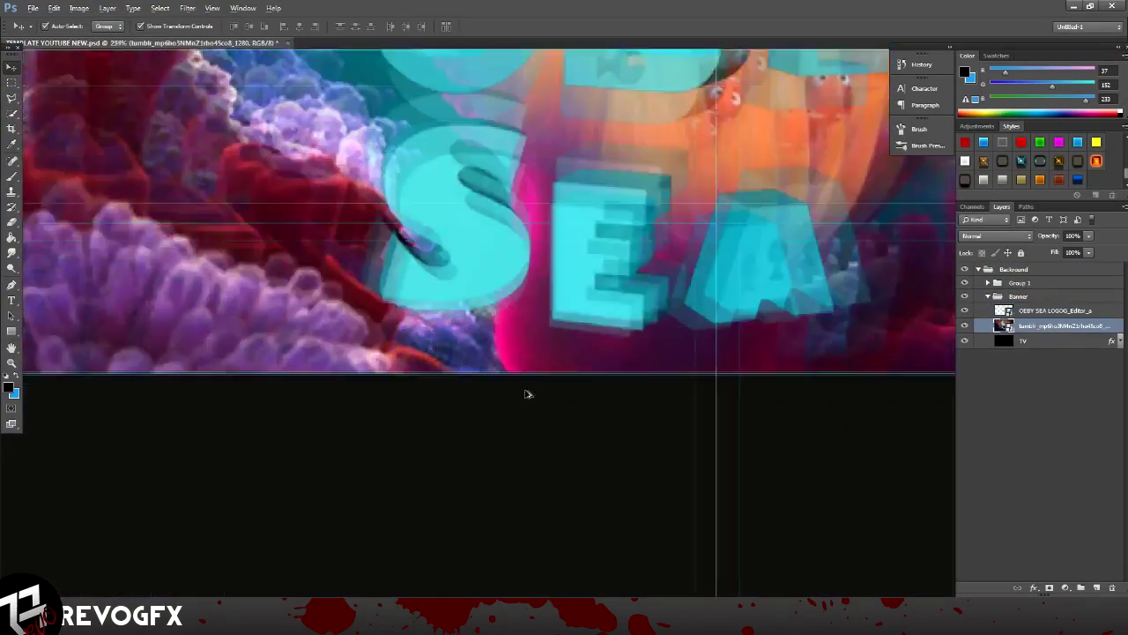
pyautogui.scroll(5, 602, 223)
pyautogui.press('s')
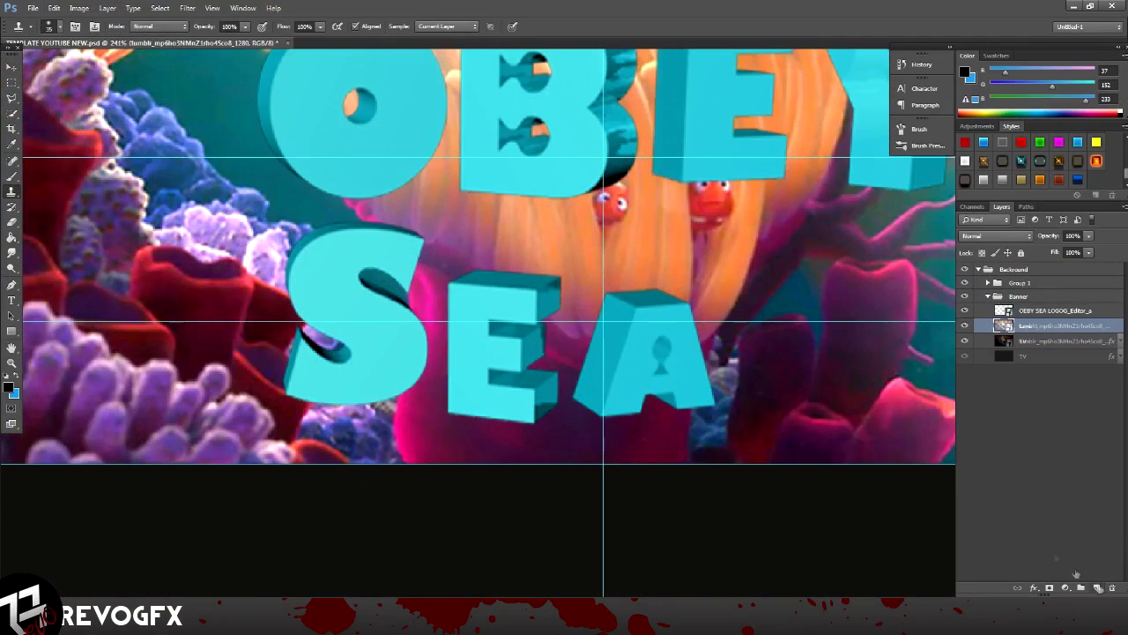
pyautogui.click(1096, 588)
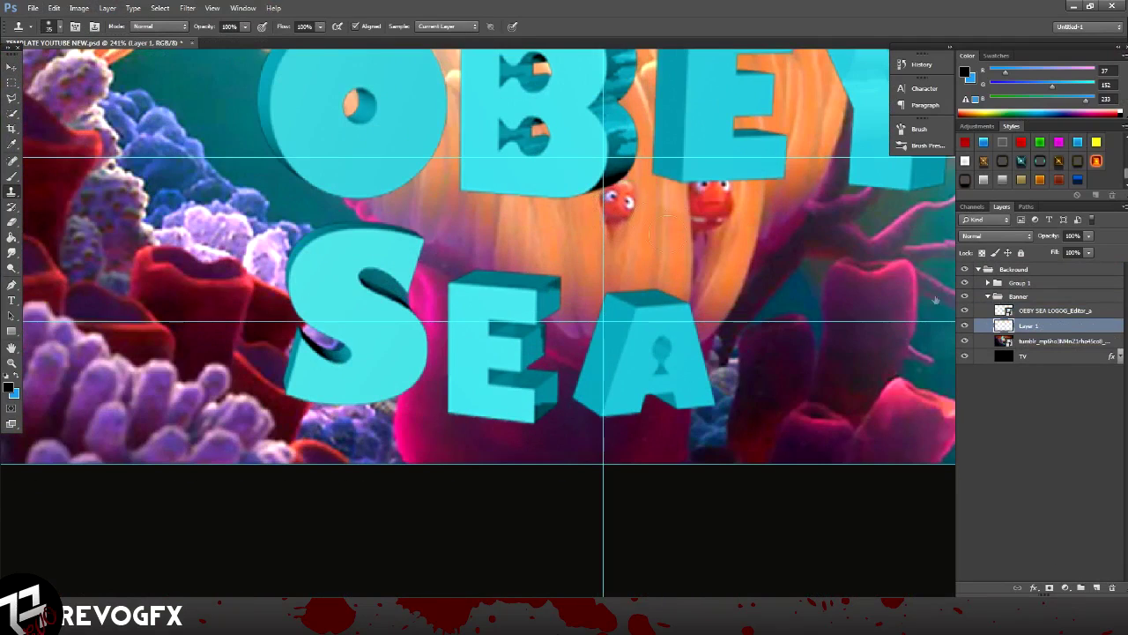
# - Clone-stamp out the left clownfish by the anemone on the retouching layer
pyautogui.click(1071, 341)
pyautogui.click(634, 240)
pyautogui.press('Escape')
pyautogui.scroll(-2, 639, 286)
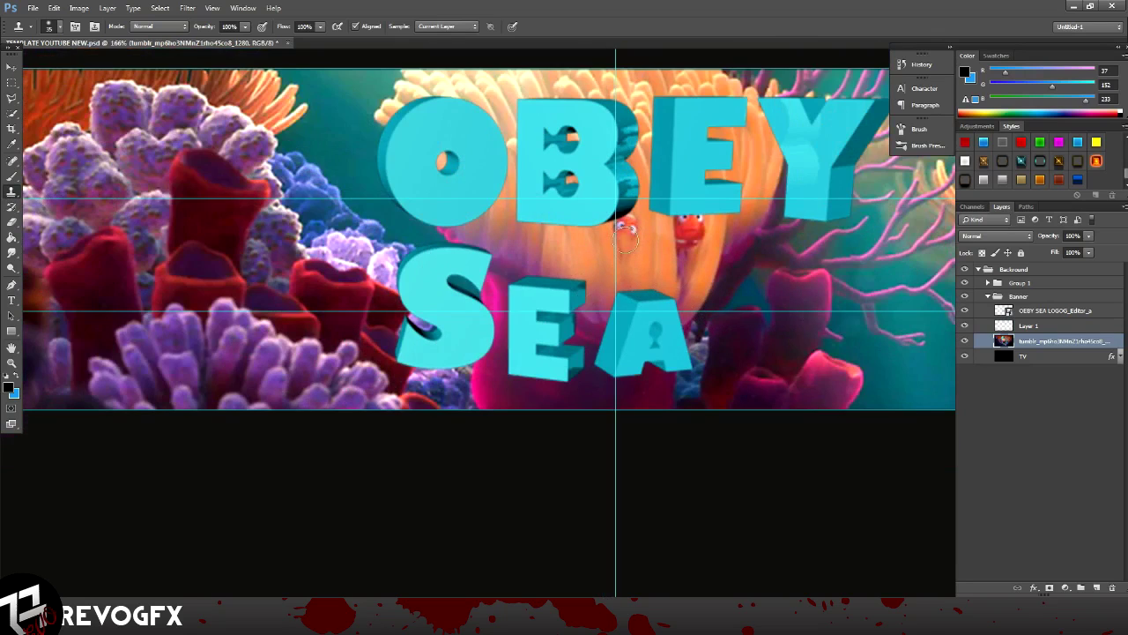
pyautogui.click(1041, 327)
pyautogui.moveTo(617, 229); pyautogui.dragTo(657, 259)
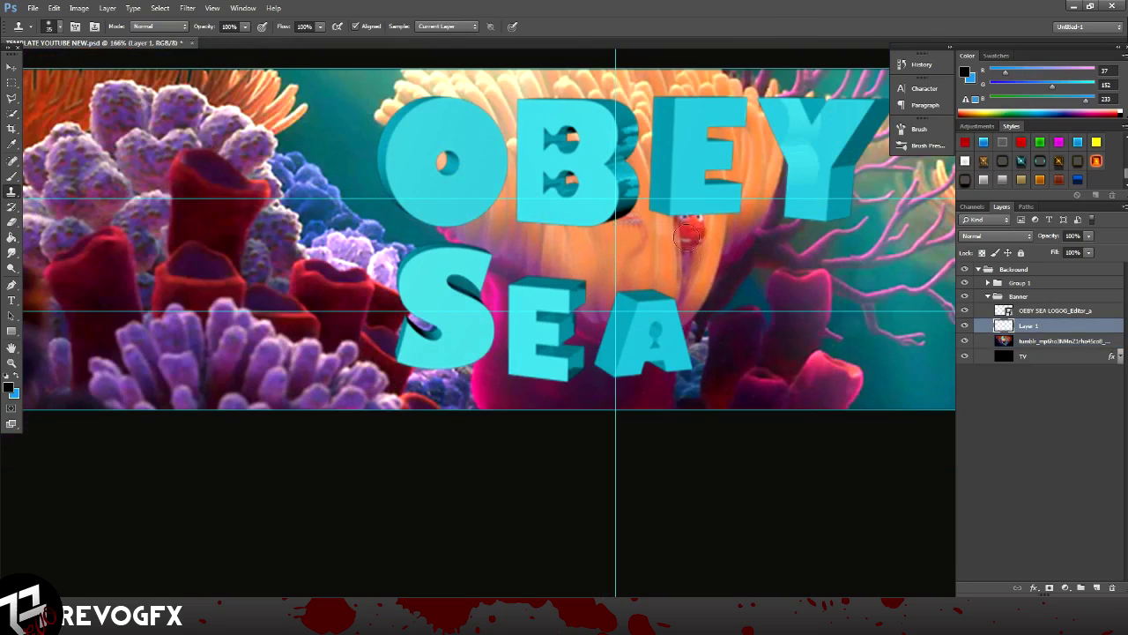
pyautogui.click(1077, 342)
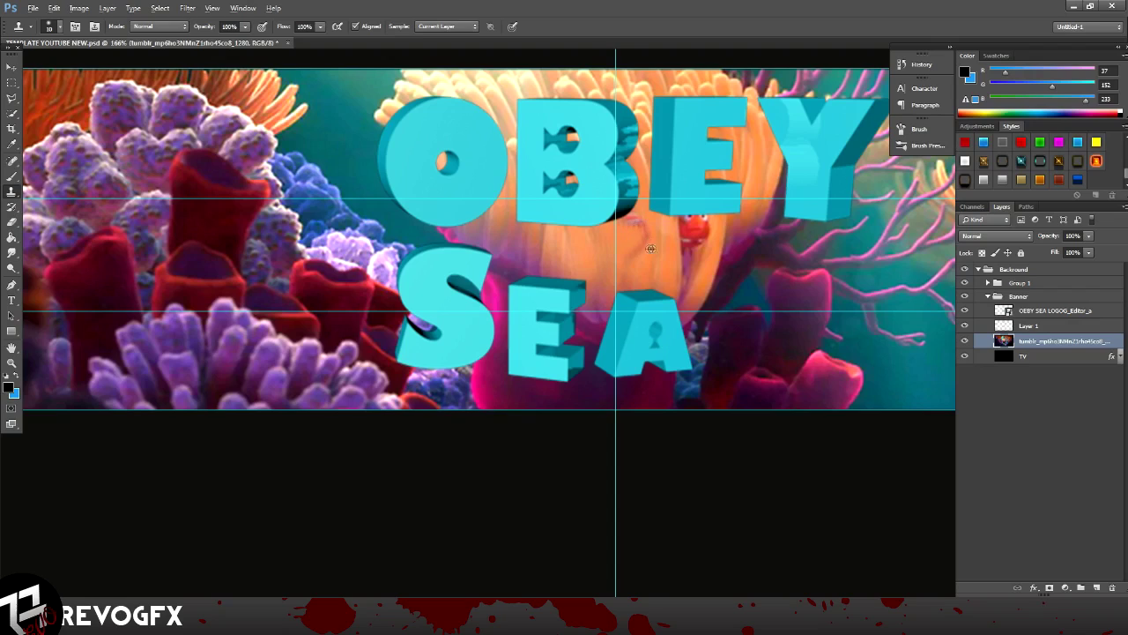
pyautogui.click(1043, 325)
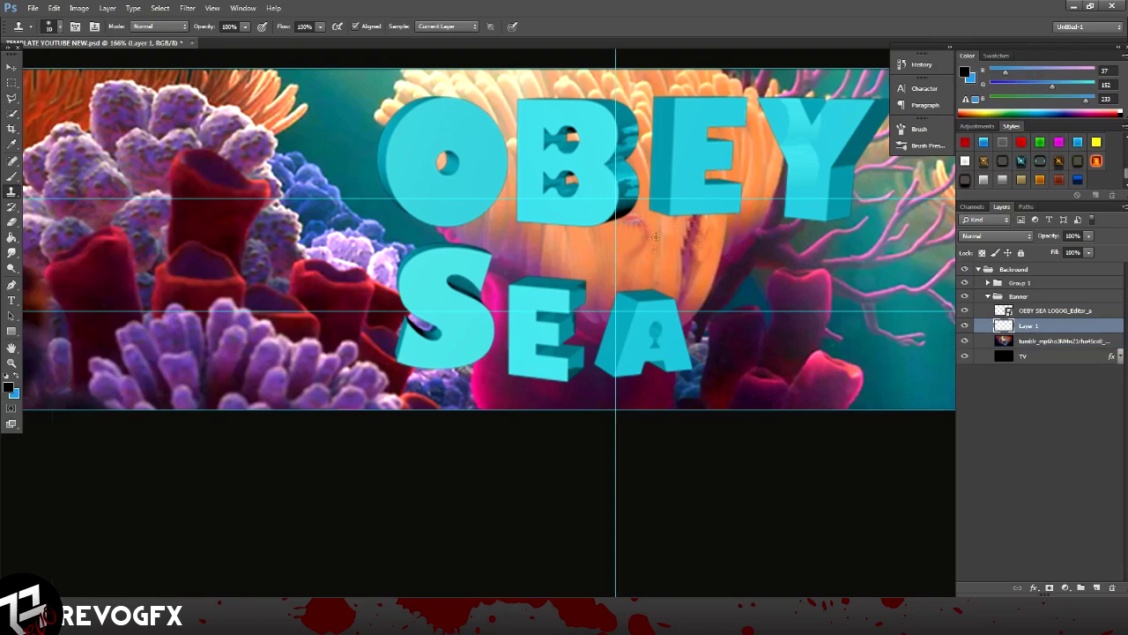
pyautogui.scroll(-5, 516, 390)
# - Search Google Images for 'nemo png' and copy the first Nemo image
pyautogui.hotkey('alt', 'Tab')
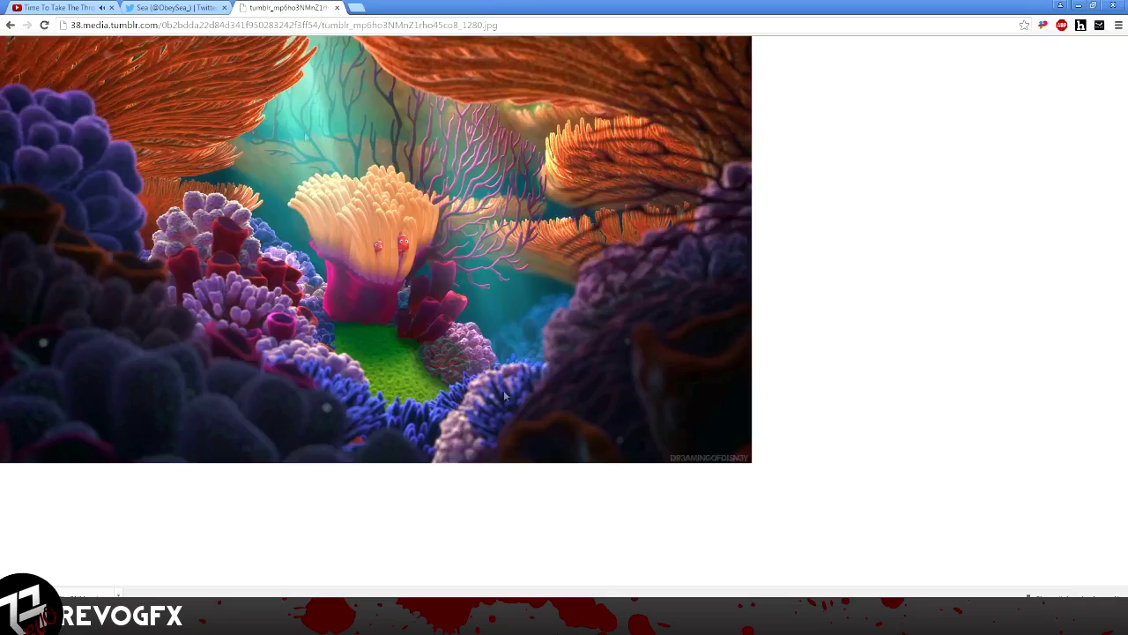
pyautogui.hotkey('ctrl', 't')
pyautogui.write('nemo png')
pyautogui.press('Return')
pyautogui.click(127, 88)
pyautogui.click(70, 164)
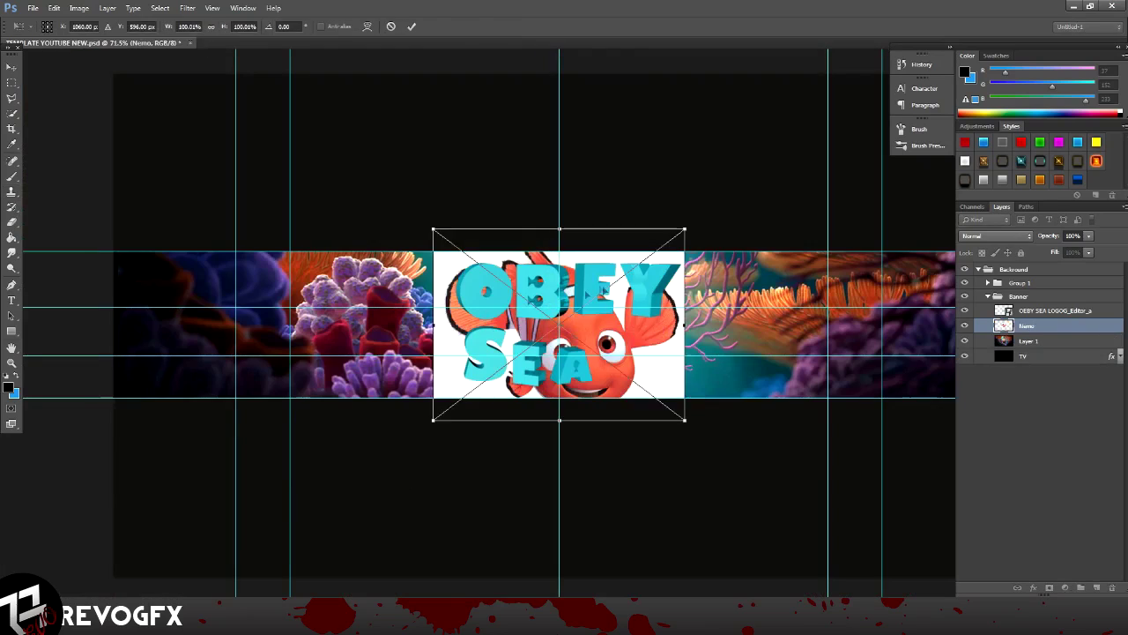
pyautogui.rightClick(11, 222)
pyautogui.click(53, 234)
# - Delete Nemo's white background and shrink Nemo to the left of OBEY
pyautogui.click(468, 334)
pyautogui.press('Delete')
pyautogui.hotkey('ctrl', 't')
pyautogui.moveTo(667, 239)
pyautogui.mouseDown()
pyautogui.moveTo(516, 391)
pyautogui.moveTo(520, 346)
pyautogui.moveTo(456, 321)
pyautogui.moveTo(521, 320)
pyautogui.mouseUp()
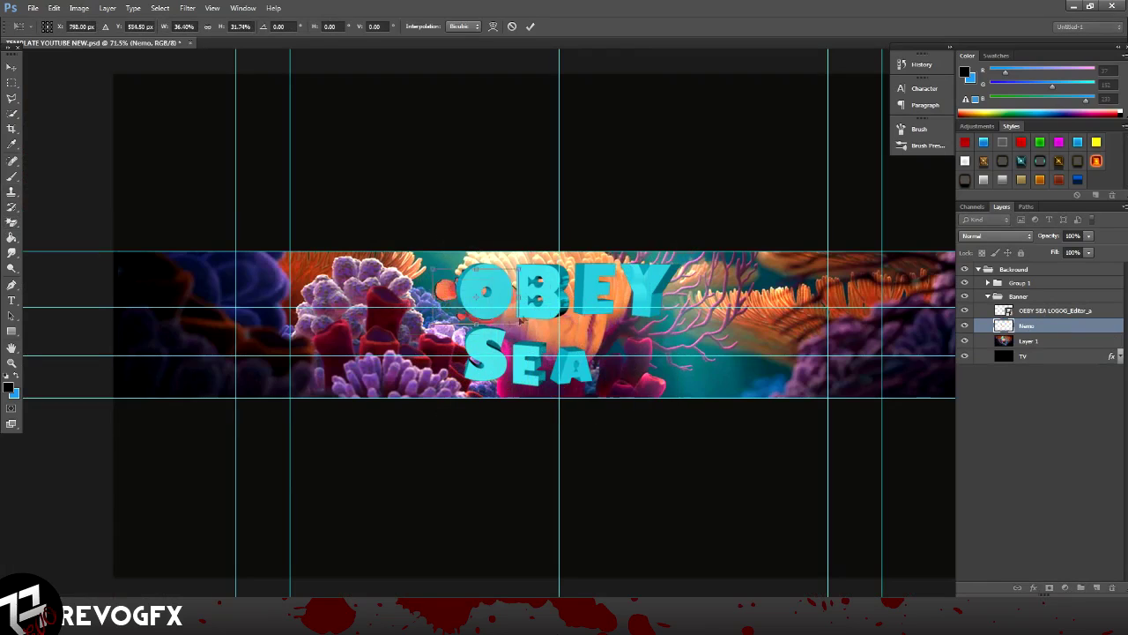
# - Commit Nemo's new size, duplicate the layer, and move the Nemo copy above the logo
pyautogui.press('Return')
pyautogui.hotkey('ctrl', 'j')
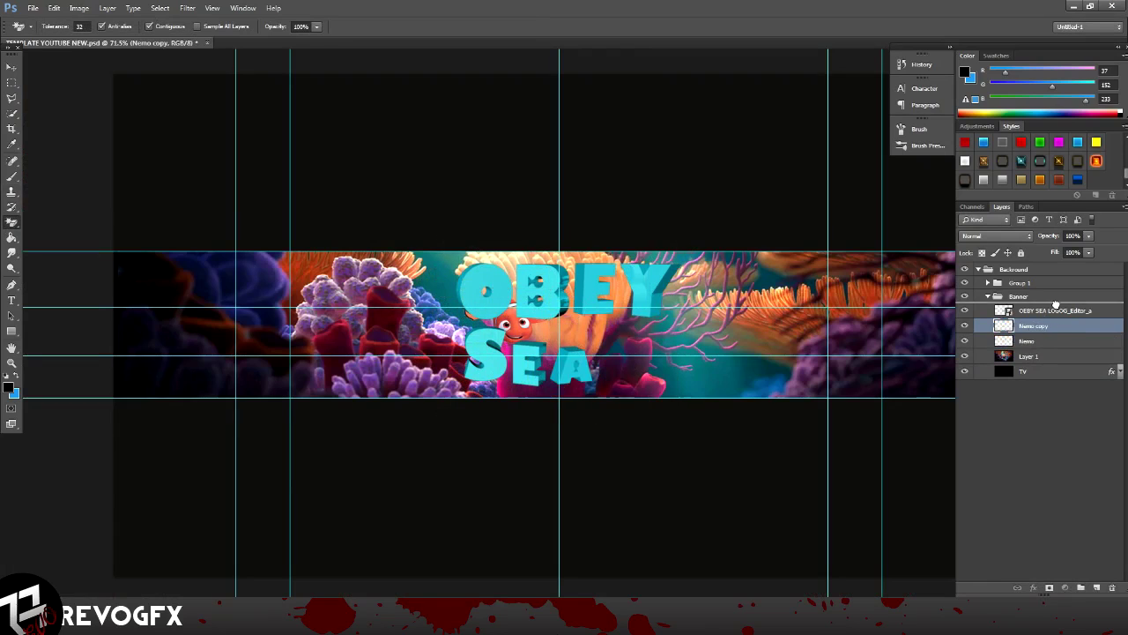
pyautogui.moveTo(1033, 327); pyautogui.dragTo(1056, 309)
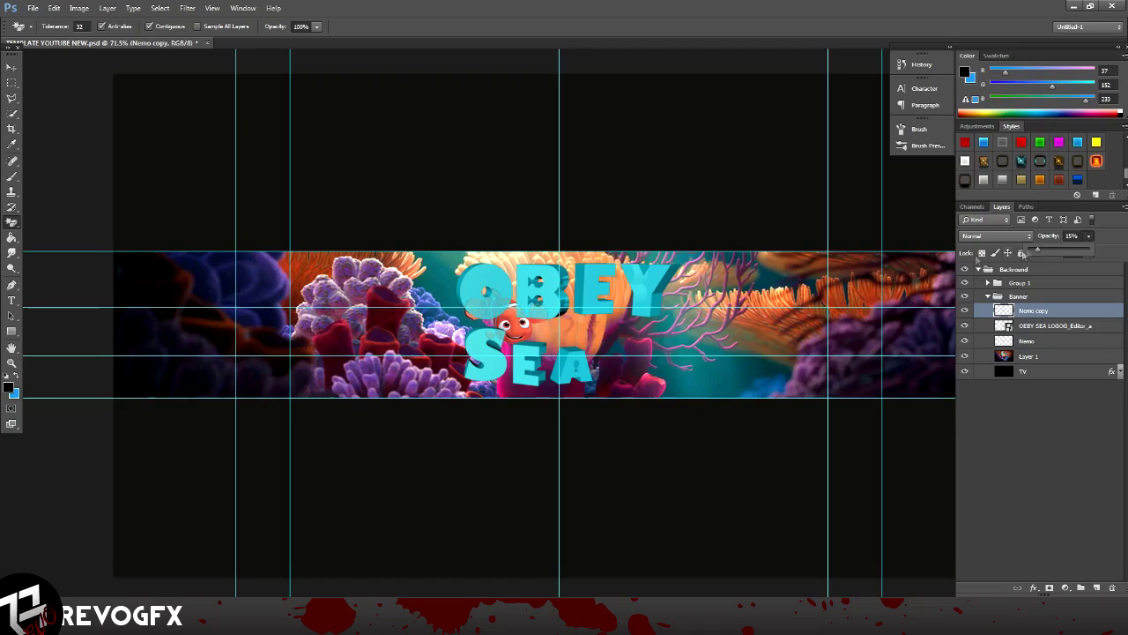
pyautogui.keyDown('alt'); pyautogui.scroll(5, 503, 335); pyautogui.keyUp('alt')
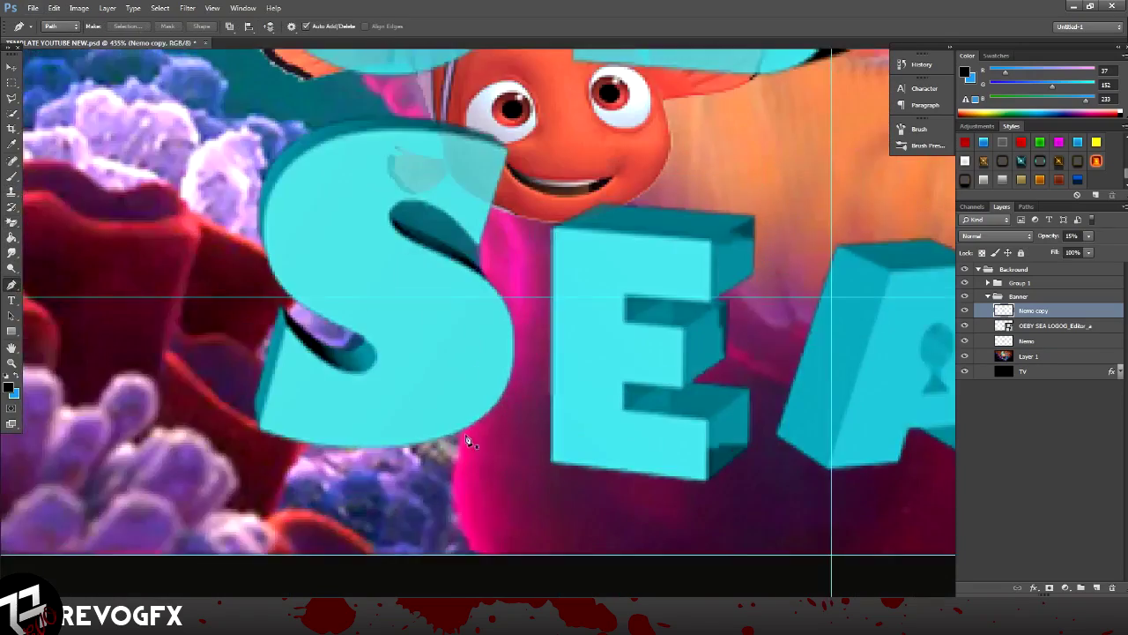
# - Trace Nemo's first fin with the Pen tool and cut it onto its own layer
pyautogui.press('p')
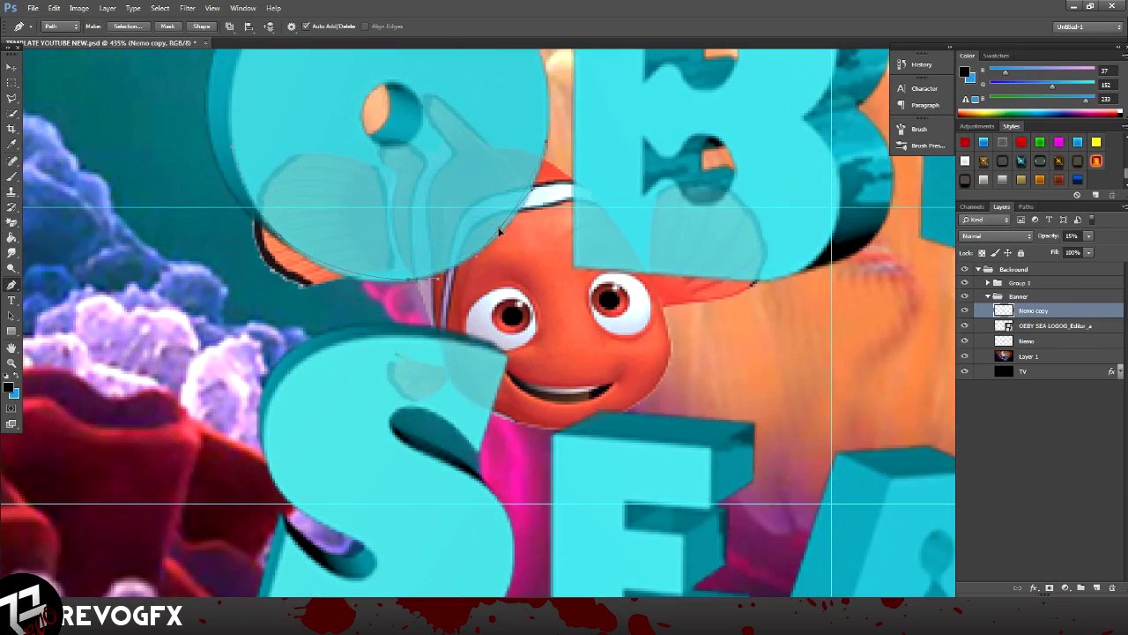
pyautogui.scroll(1, 541, 155)
pyautogui.rightClick(232, 188)
pyautogui.click(435, 115)
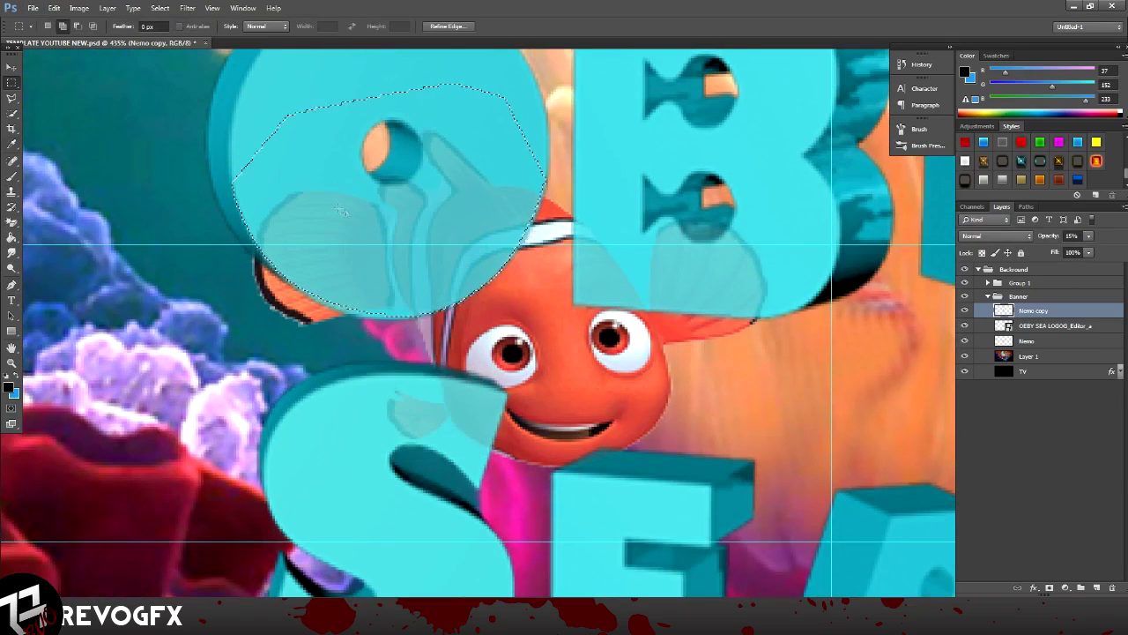
pyautogui.press('m')
pyautogui.rightClick(344, 211)
pyautogui.click(405, 317)
# - Erase the OBEY SEA letter parts overlapping the fin, then select the faint Nemo copy layer
pyautogui.keyDown('alt'); pyautogui.scroll(-5, 713, 448); pyautogui.keyUp('alt')
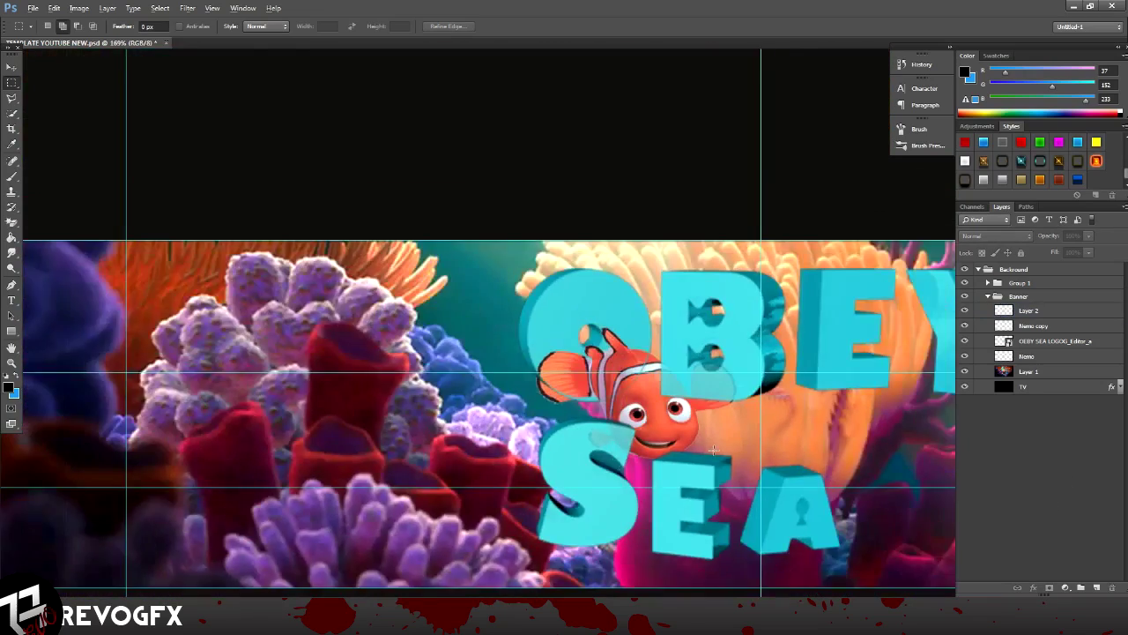
pyautogui.click(1053, 341)
pyautogui.click(11, 221)
pyautogui.click(79, 221)
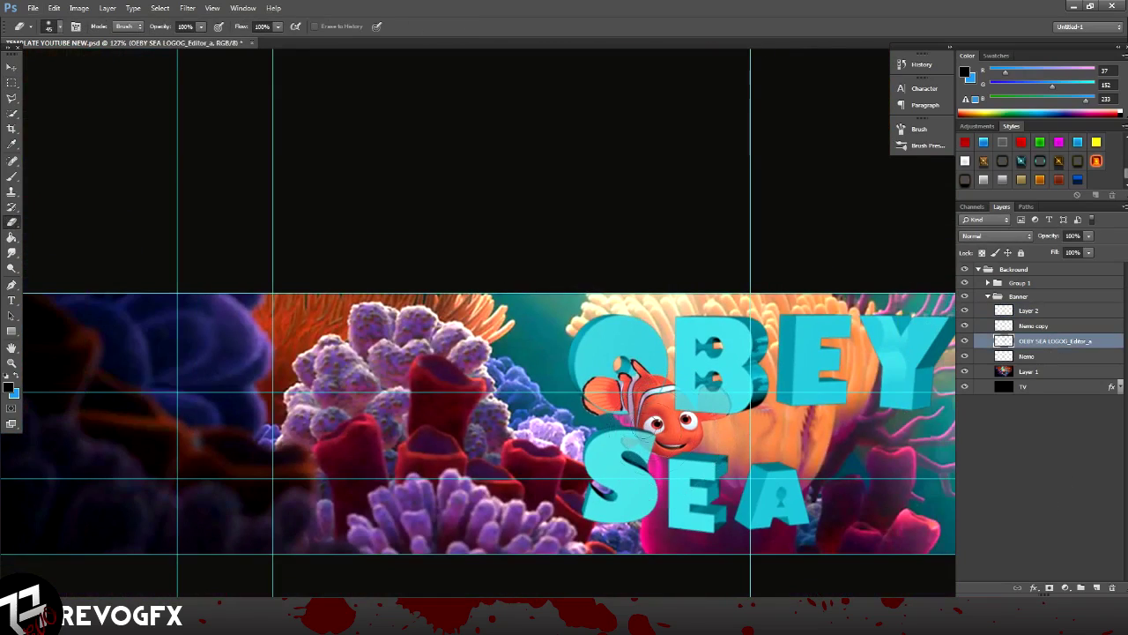
pyautogui.scroll(-1, 718, 454)
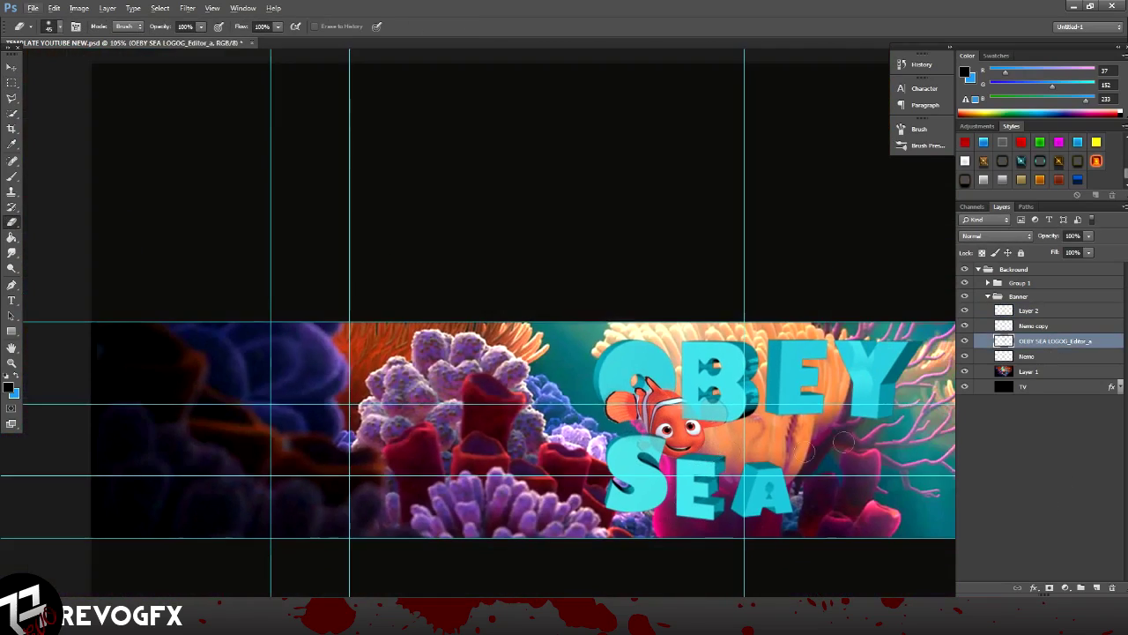
pyautogui.click(1031, 325)
pyautogui.keyDown('alt'); pyautogui.scroll(2, 564, 483); pyautogui.keyUp('alt')
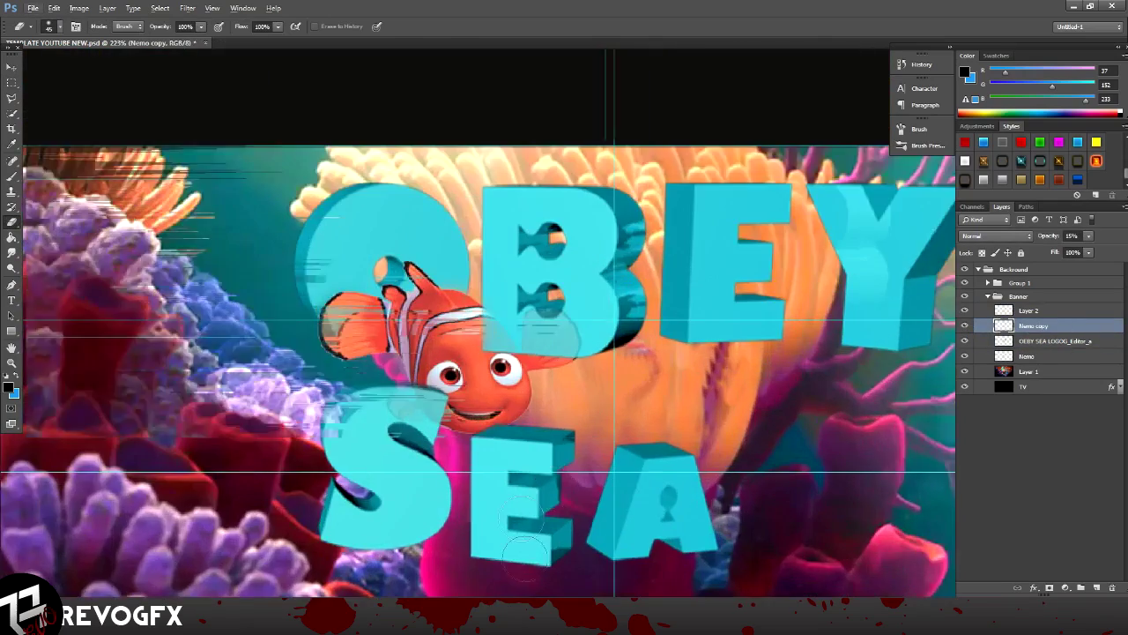
pyautogui.keyDown('alt'); pyautogui.scroll(3, 564, 483); pyautogui.keyUp('alt')
# - Trace the next fin with the Pen tool and turn it into a selection
pyautogui.press('p')
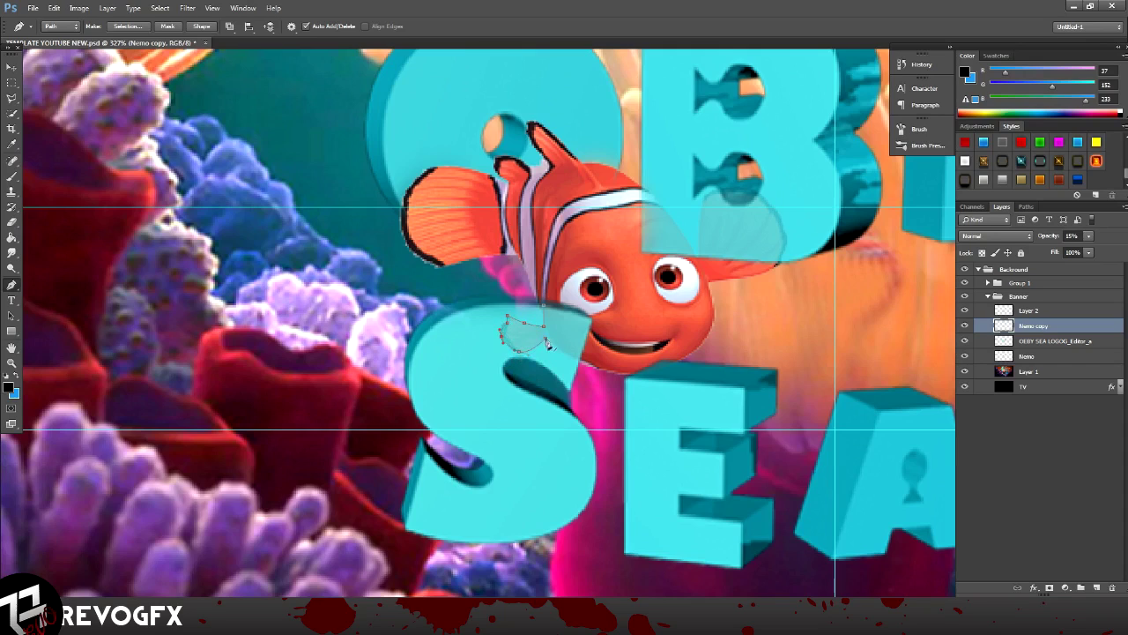
pyautogui.rightClick(552, 324)
pyautogui.click(590, 396)
pyautogui.press('Return')
pyautogui.press('m')
pyautogui.rightClick(502, 328)
pyautogui.click(546, 440)
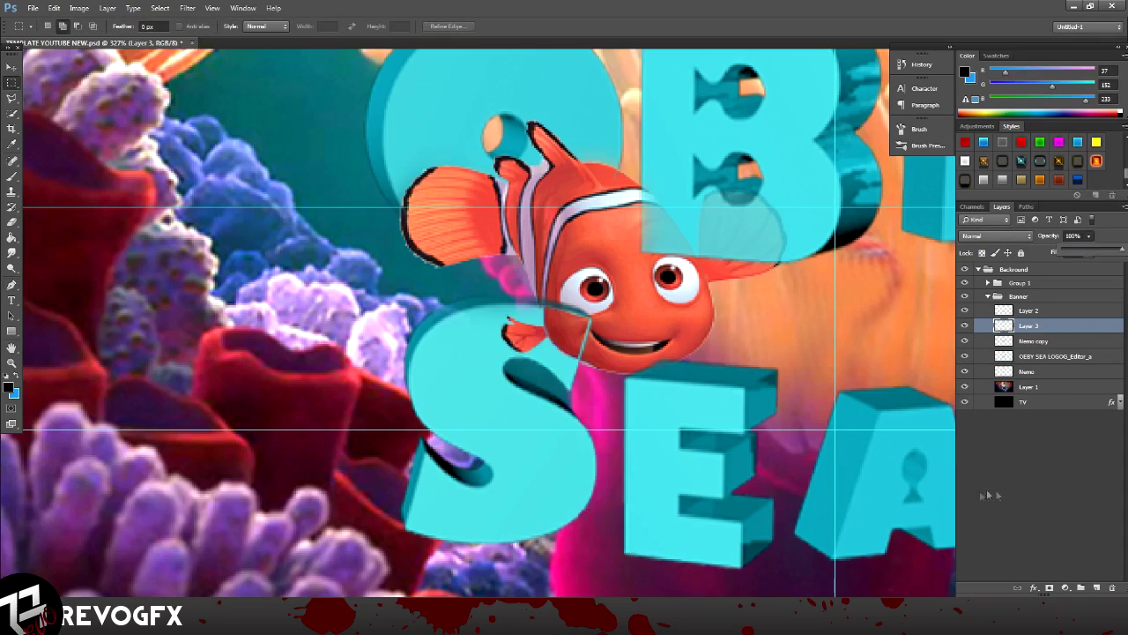
# - Erase the OBEY SEA letter pixels that cover this fin
pyautogui.click(1055, 356)
pyautogui.press('e')
pyautogui.scroll(-3, 596, 333)
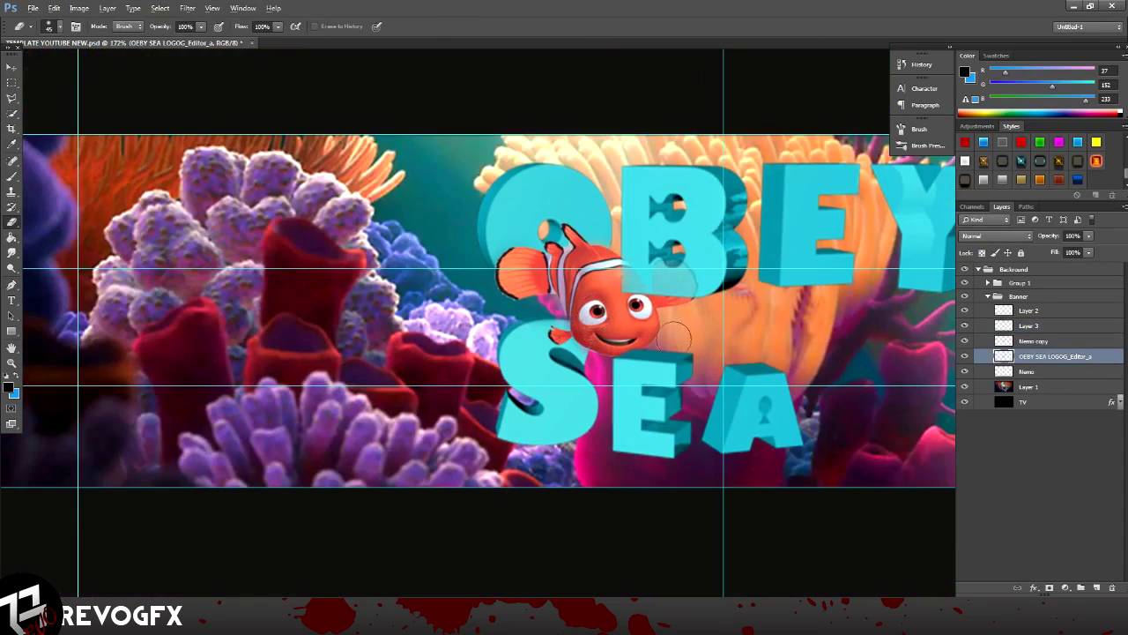
pyautogui.scroll(-2, 611, 574)
pyautogui.scroll(3, 478, 473)
pyautogui.scroll(2, 458, 370)
pyautogui.hotkey('alt', ']')
# - Trace the last fin and copy it onto its own layer with Ctrl+J
pyautogui.press('p')
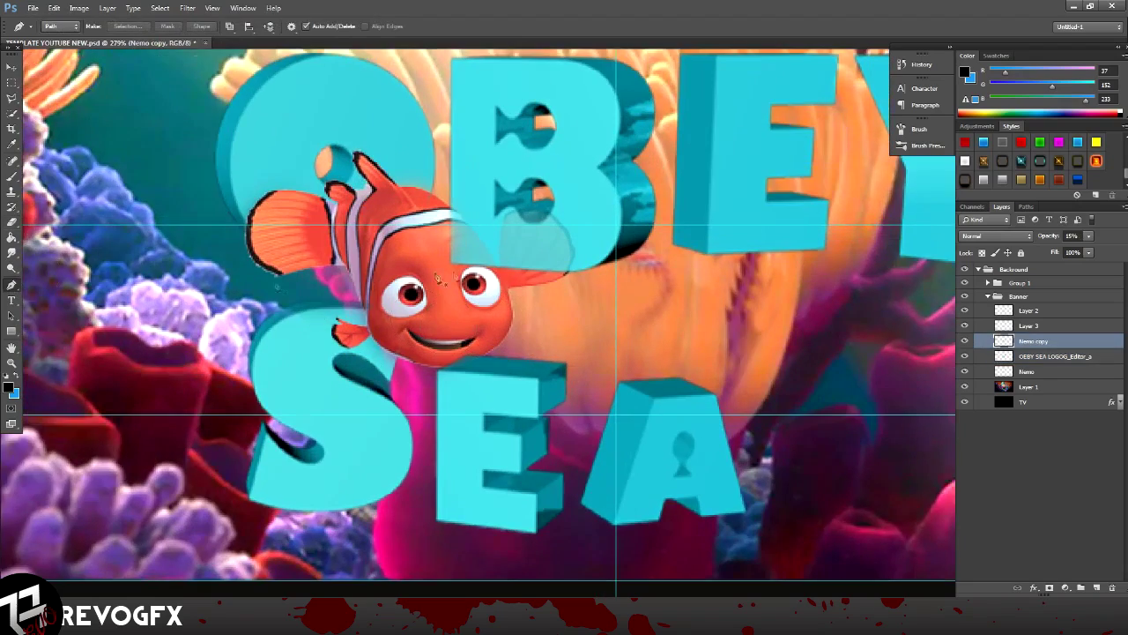
pyautogui.scroll(1, 438, 279)
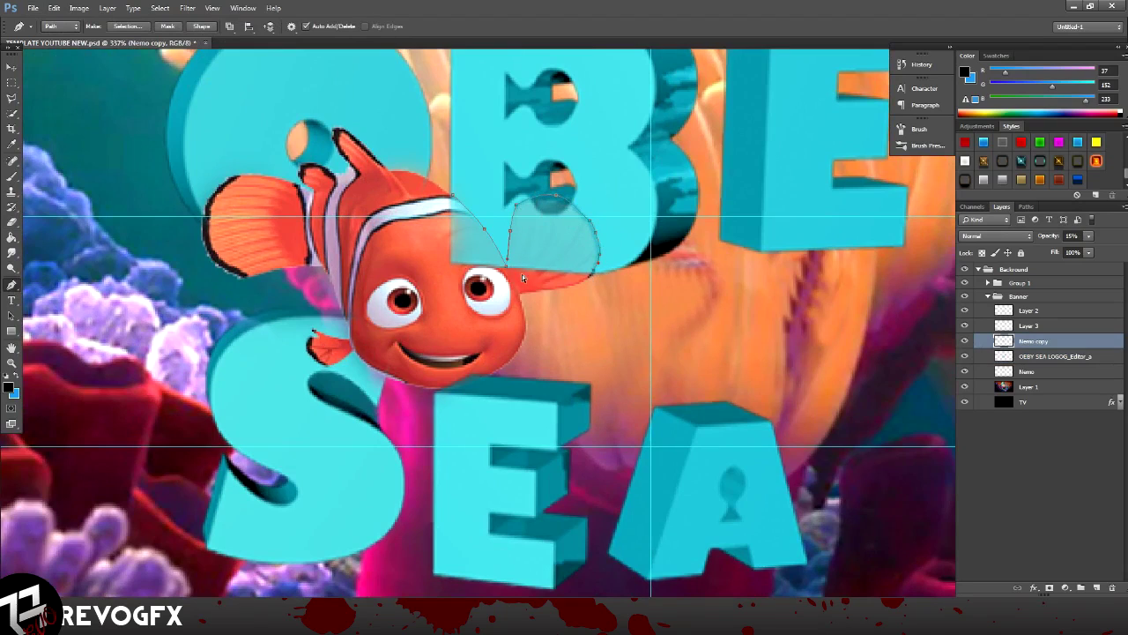
pyautogui.rightClick(464, 250)
pyautogui.click(494, 304)
pyautogui.click(443, 115)
pyautogui.press('m')
pyautogui.hotkey('ctrl', 'j')
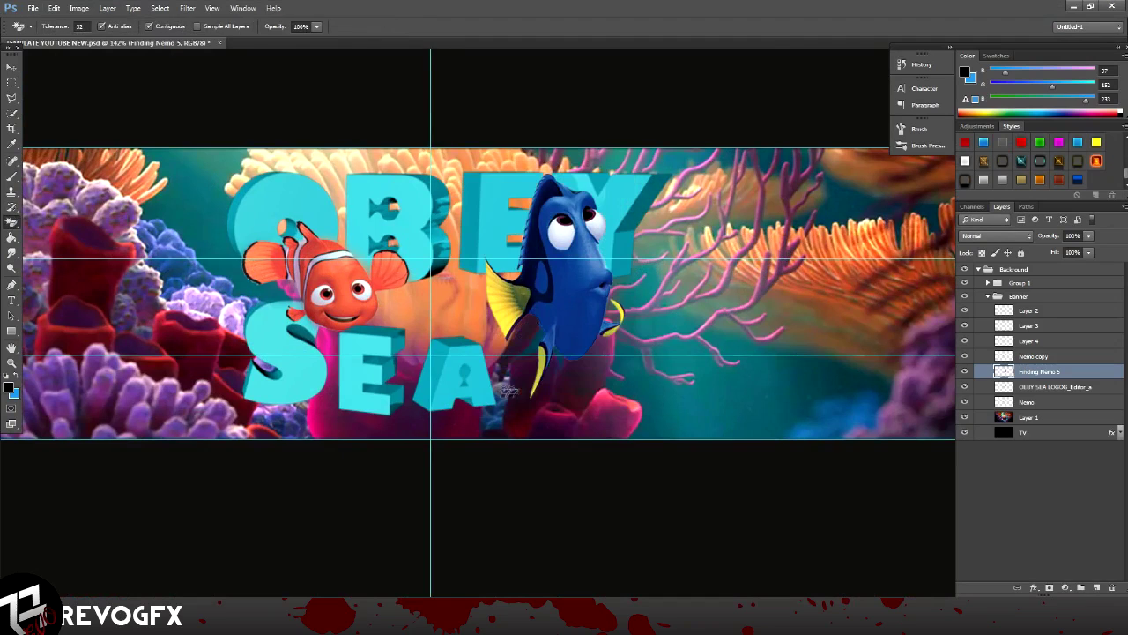
# - Use Free Transform to shrink Dory and move her beside the SEA letters
pyautogui.click(54, 8)
pyautogui.click(106, 255)
pyautogui.scroll(-3, 555, 286)
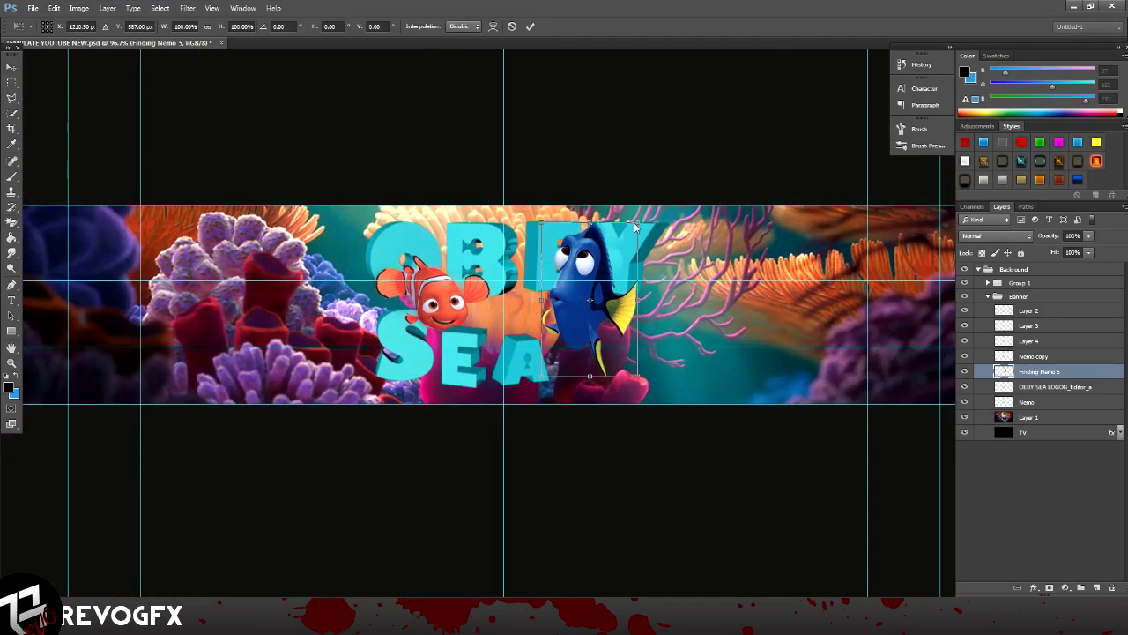
pyautogui.moveTo(540, 220); pyautogui.dragTo(573, 293)
pyautogui.press('Return')
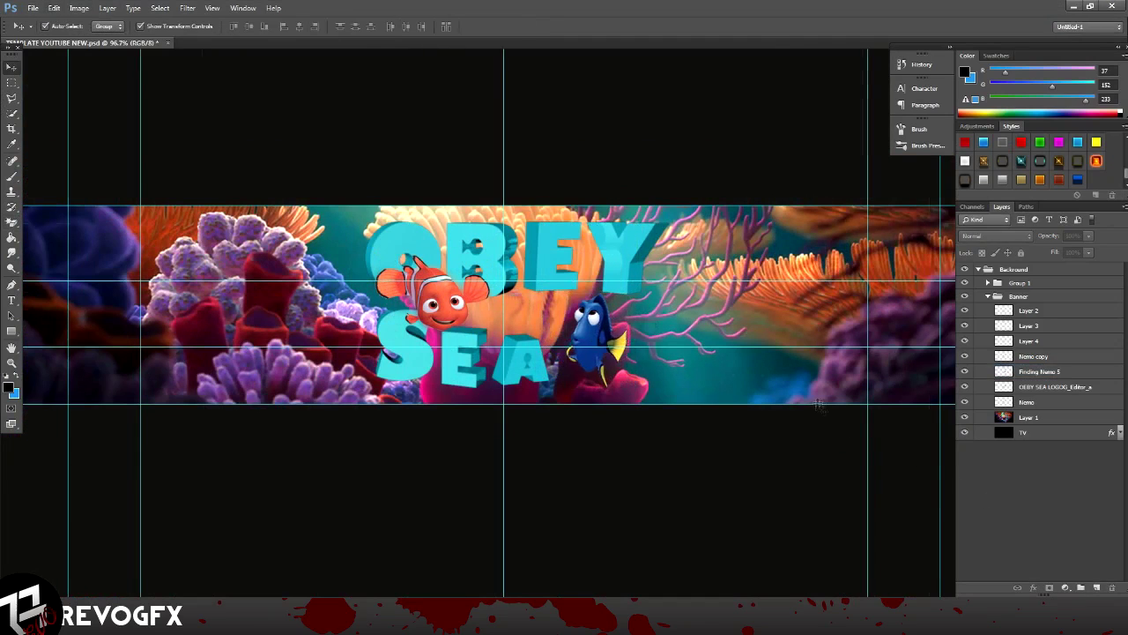
# - Bring up the File > Open dialog
pyautogui.scroll(-2, 886, 392)
pyautogui.scroll(1, 886, 393)
pyautogui.click(33, 8)
pyautogui.click(44, 32)
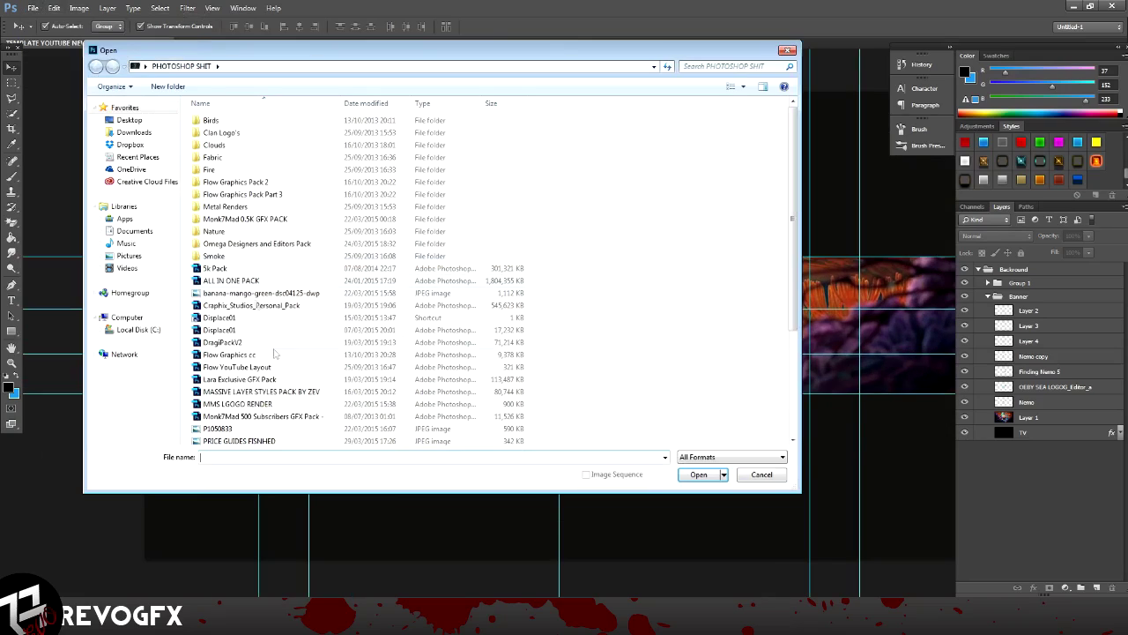
# - Open Flow Graphics cc.psd and drag its filter groups into the banner
pyautogui.doubleClick(264, 353)
pyautogui.moveTo(1013, 268); pyautogui.dragTo(1015, 364)
pyautogui.moveTo(238, 43); pyautogui.dragTo(1006, 285)
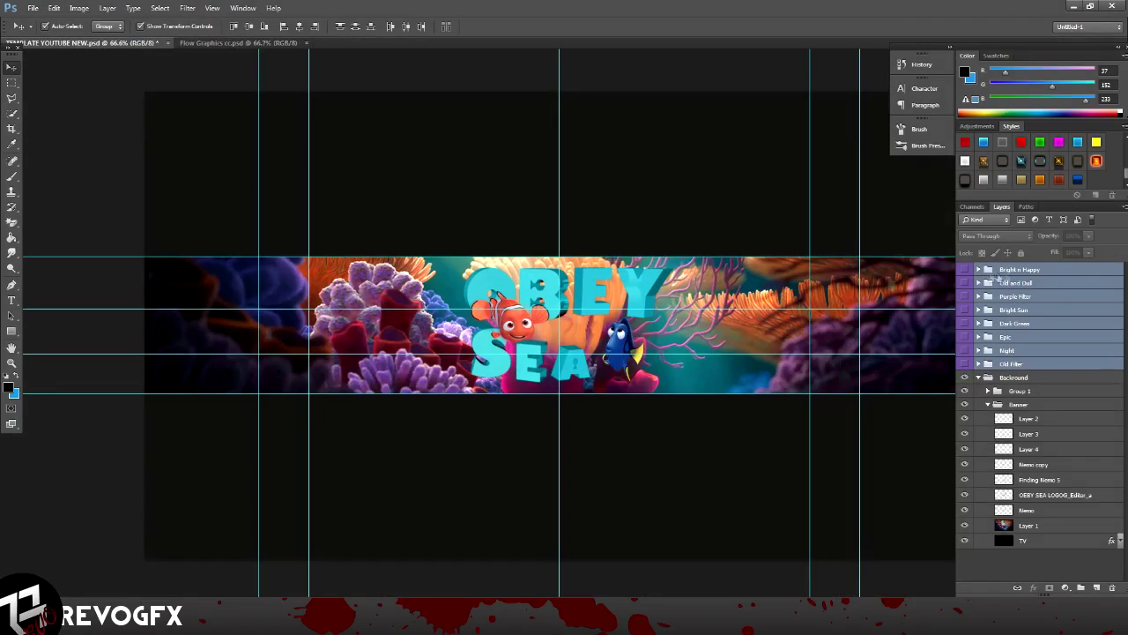
pyautogui.moveTo(1069, 250); pyautogui.dragTo(1064, 267)
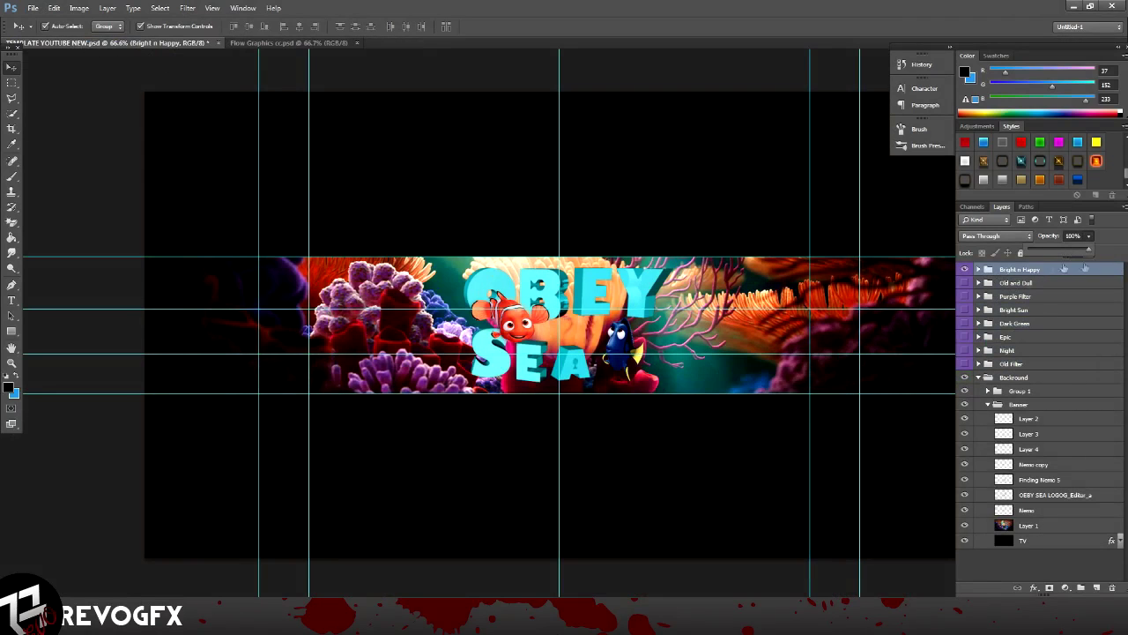
# - Paint blue on a new layer over OBEY SEA, clipped to the letters at 36% opacity
pyautogui.hotkey('ctrl', 'alt', 'z')
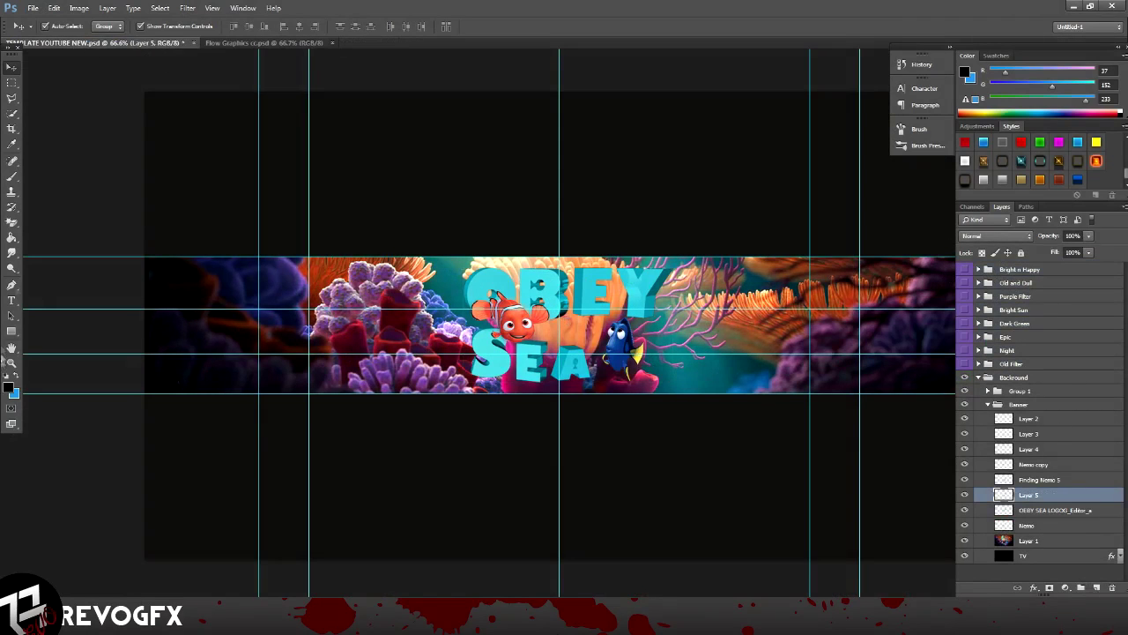
pyautogui.click(12, 176)
pyautogui.press('x')
pyautogui.moveTo(423, 291); pyautogui.dragTo(616, 371)
pyautogui.rightClick(1013, 502)
pyautogui.click(1061, 214)
pyautogui.moveTo(1089, 235); pyautogui.dragTo(1050, 252)
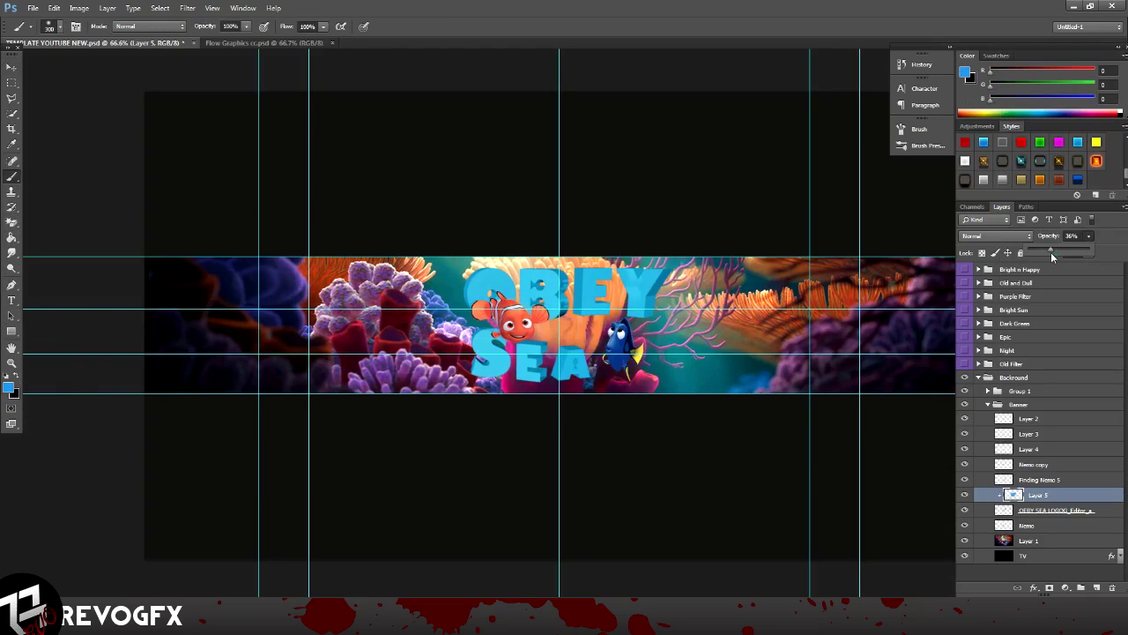
# - Try a clipped black fill layer at 28% opacity, then delete it
pyautogui.click(1096, 587)
pyautogui.press('x')
pyautogui.hotkey('alt', 'BackSpace')
pyautogui.hotkey('ctrl', 'alt', 'g')
pyautogui.moveTo(1088, 235); pyautogui.dragTo(1029, 252)
pyautogui.moveTo(1112, 588); pyautogui.dragTo(1112, 588)
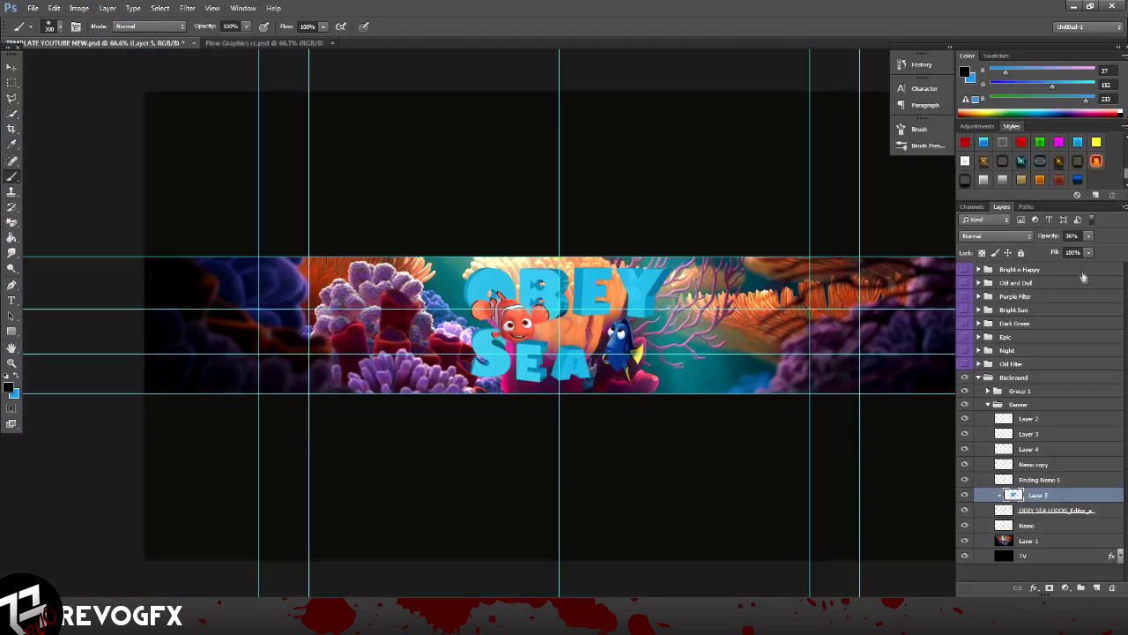
# - Try the Old and Dull, Purple and Epic filters, then set Bright n Happy to 47%
pyautogui.click(1083, 282)
pyautogui.click(964, 282)
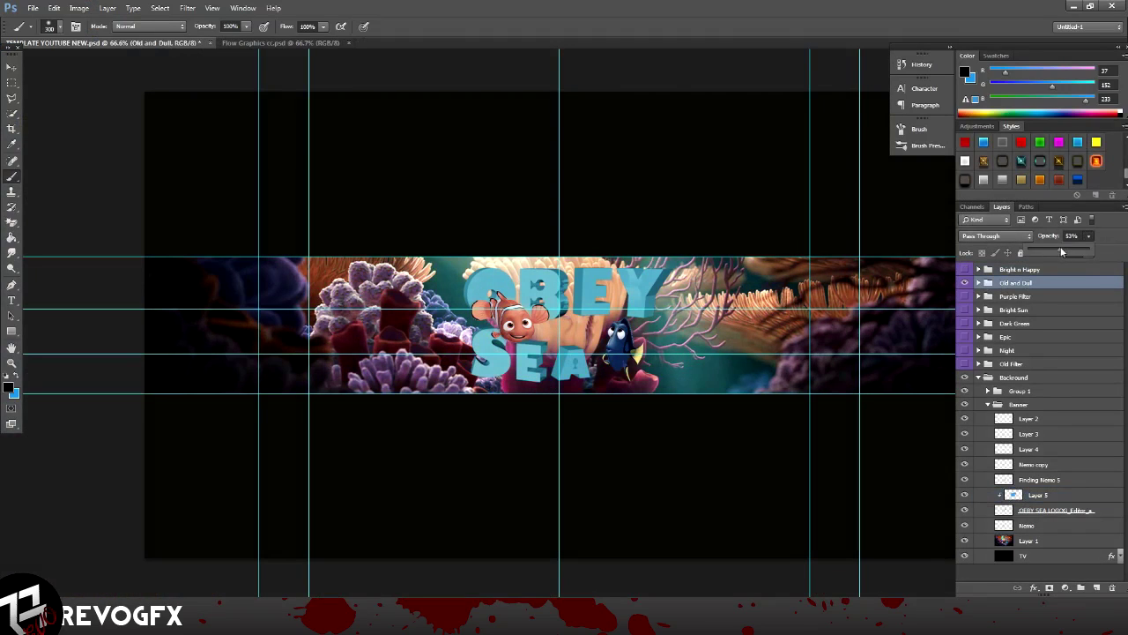
pyautogui.click(1045, 296)
pyautogui.hotkey('alt', '[')
pyautogui.hotkey('alt', '[')
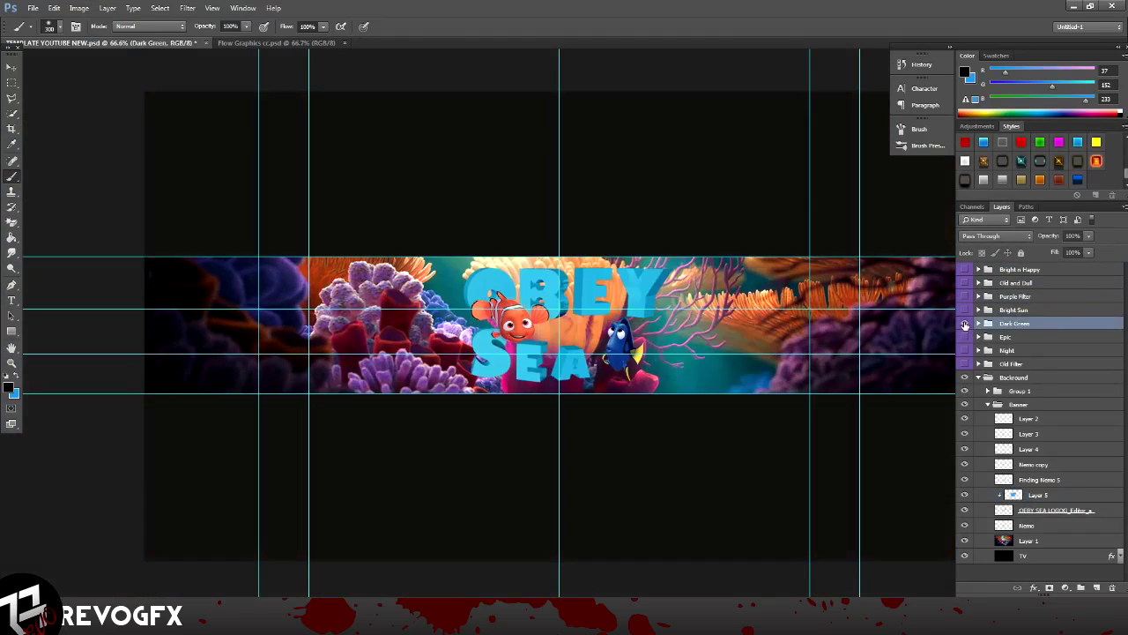
pyautogui.hotkey('alt', '[')
pyautogui.moveTo(1058, 254); pyautogui.dragTo(1055, 254)
pyautogui.hotkey('alt', '.')
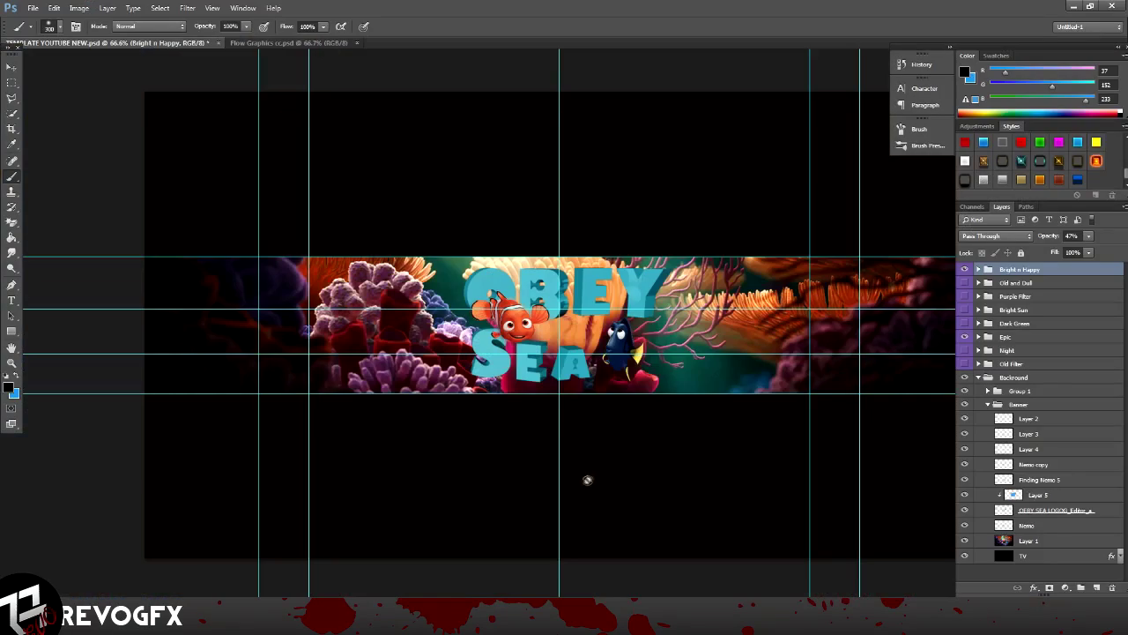
# - Search the web for 'shark nemo', save the shark image and place it scaled down
pyautogui.scroll(-1, 587, 480)
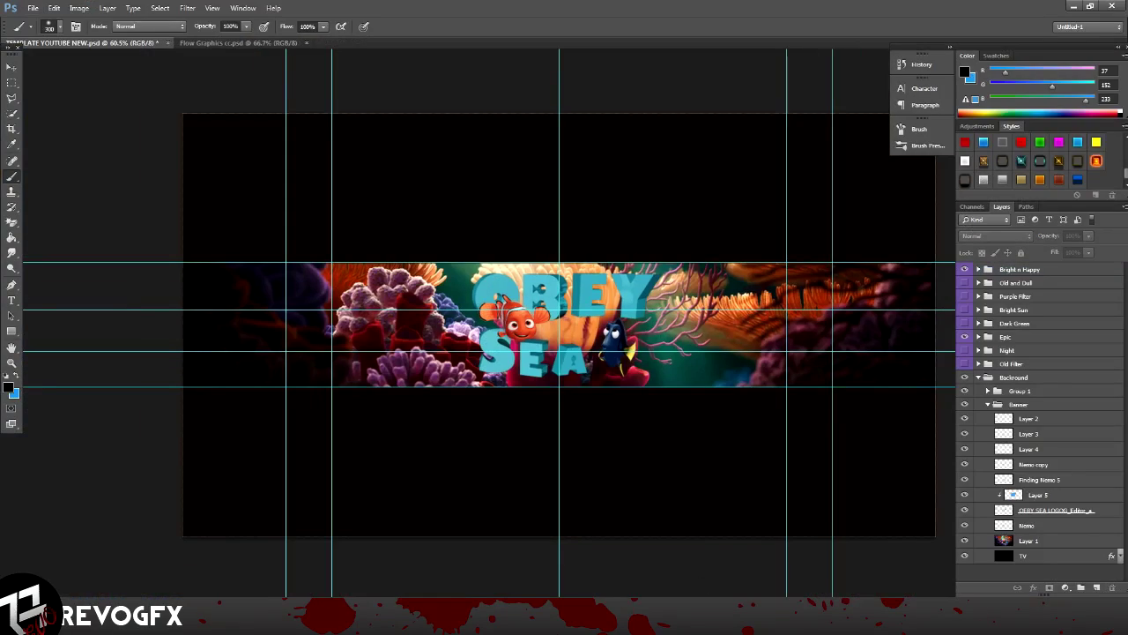
pyautogui.hotkey('alt', 'Tab')
pyautogui.click(470, 9)
pyautogui.write('shark nemo')
pyautogui.press('Return')
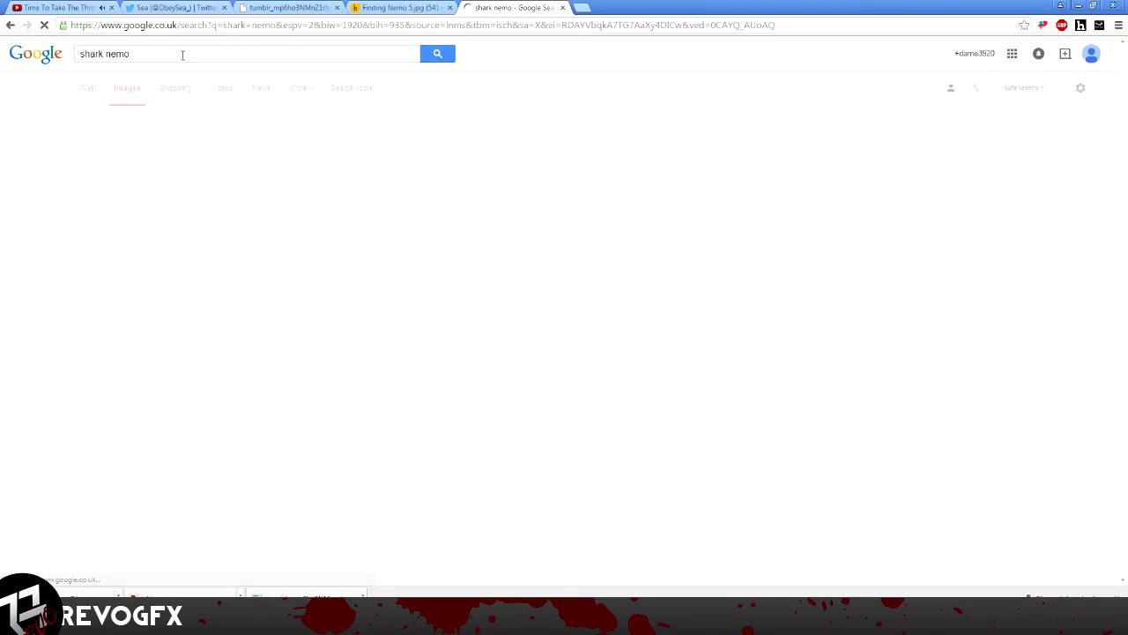
pyautogui.rightClick(290, 206)
pyautogui.click(317, 227)
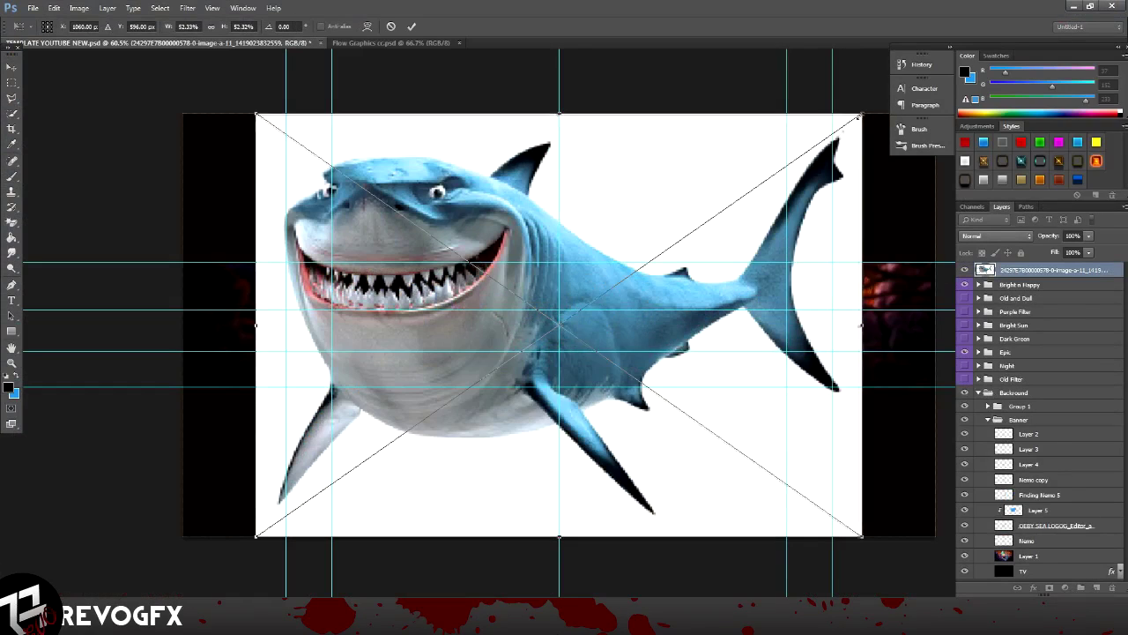
pyautogui.moveTo(860, 115); pyautogui.dragTo(344, 473)
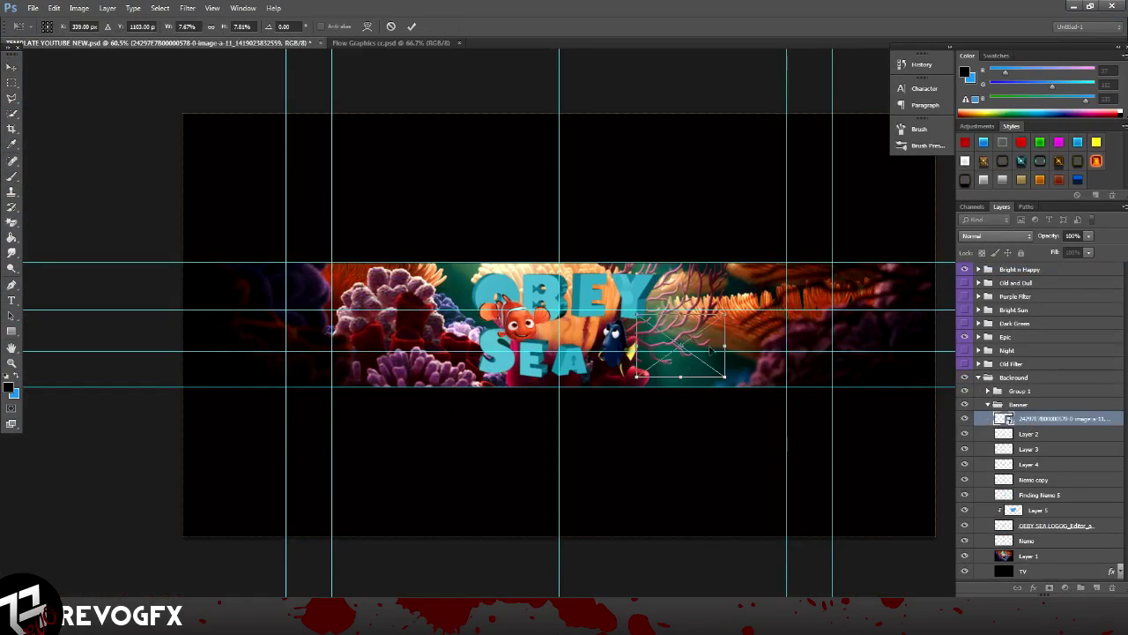
# - Shrink Bruce the shark and move him to the right of Dory
pyautogui.press('Return')
pyautogui.press('w')
pyautogui.scroll(5, 668, 394)
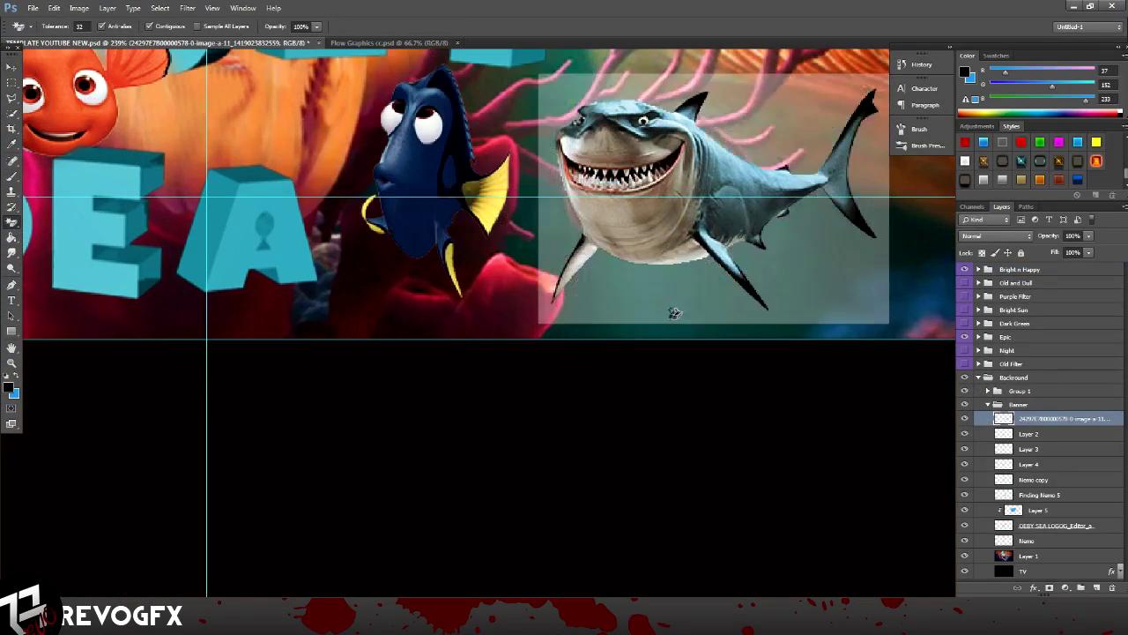
pyautogui.scroll(1, 674, 312)
pyautogui.press('v')
pyautogui.moveTo(880, 124); pyautogui.dragTo(675, 255)
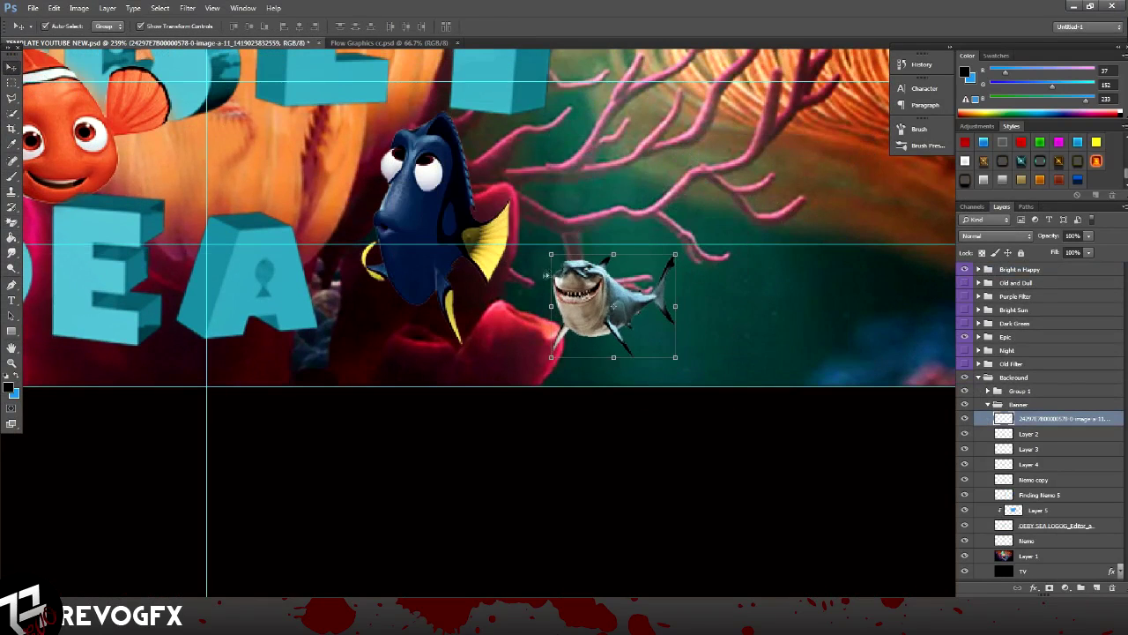
pyautogui.moveTo(616, 309); pyautogui.dragTo(740, 331)
pyautogui.press('Return')
# - Paint sampled dark shading over the shark on a new clipped layer at 55% opacity
pyautogui.press('i')
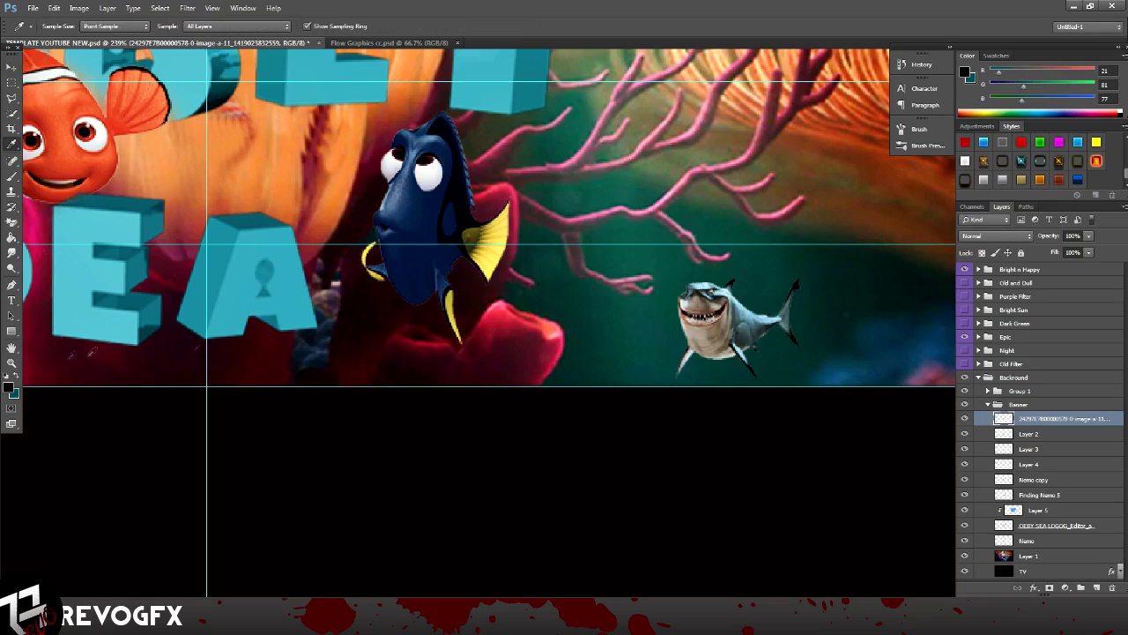
pyautogui.click(1096, 587)
pyautogui.press('b')
pyautogui.moveTo(700, 326); pyautogui.dragTo(741, 335)
pyautogui.moveTo(1087, 238); pyautogui.dragTo(1062, 252)
pyautogui.rightClick(1057, 433)
pyautogui.click(982, 329)
# - Lower Layer 7's opacity to 29% and zoom out to fit the banner
pyautogui.click(1037, 420)
pyautogui.moveTo(1088, 236); pyautogui.dragTo(1053, 251)
pyautogui.hotkey('ctrl', '0')
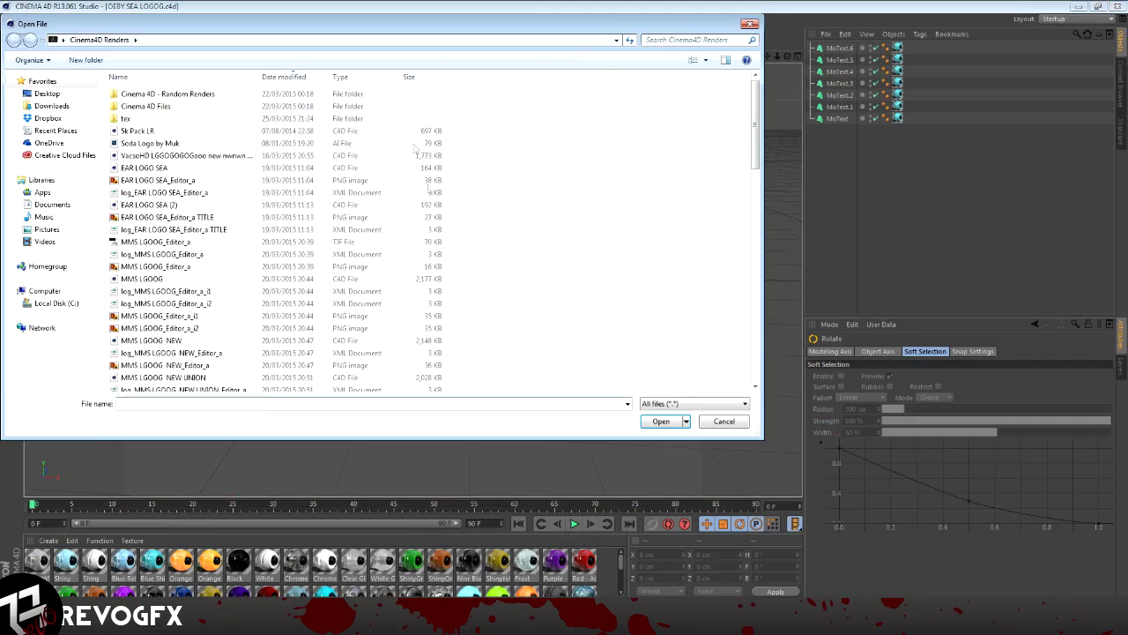
pyautogui.click(656, 40)
# - Open the TWITTER LGOOG outline and put it under a new Extrude object
pyautogui.write('t')
pyautogui.click(159, 94)
pyautogui.click(661, 421)
pyautogui.click(379, 37)
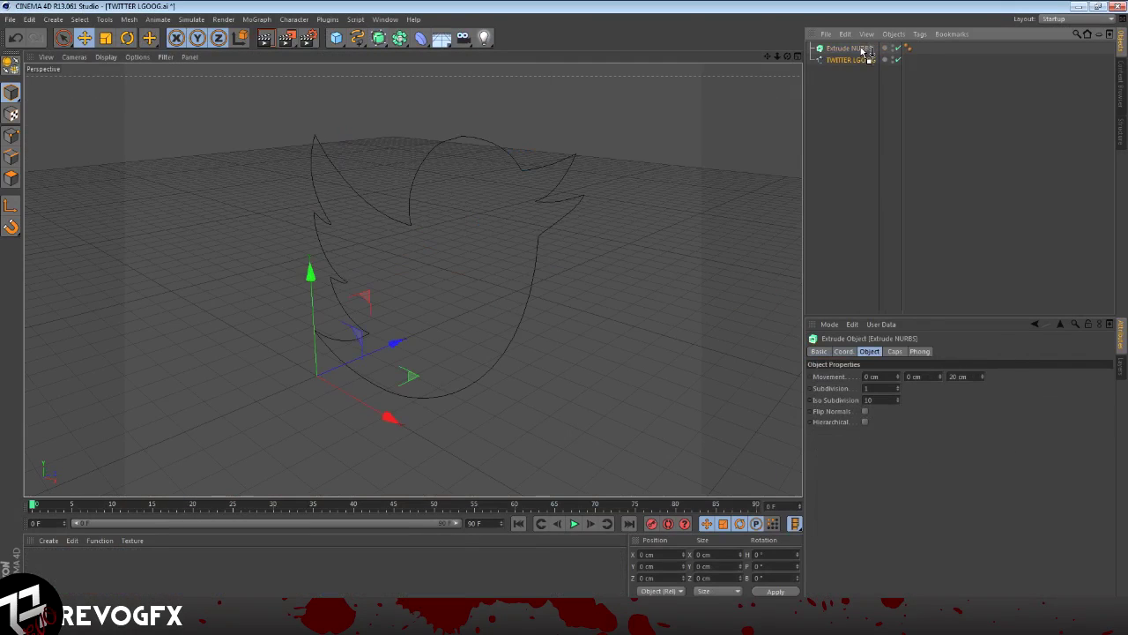
pyautogui.moveTo(852, 59); pyautogui.dragTo(848, 48)
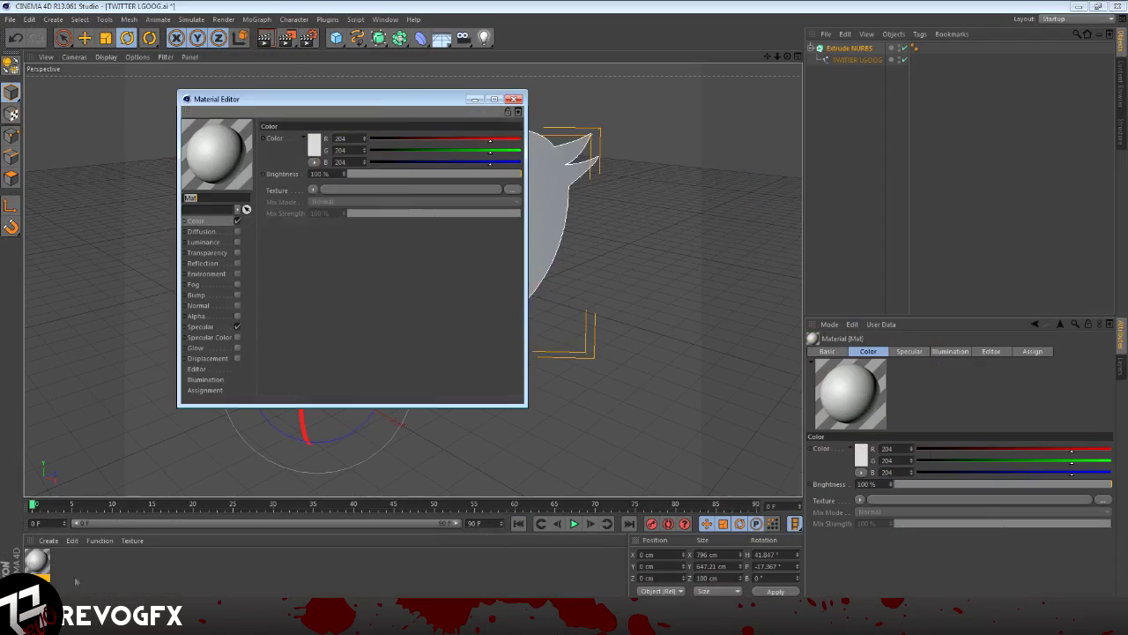
# - Apply a pink material to the extruded Twitter logo
pyautogui.click(314, 143)
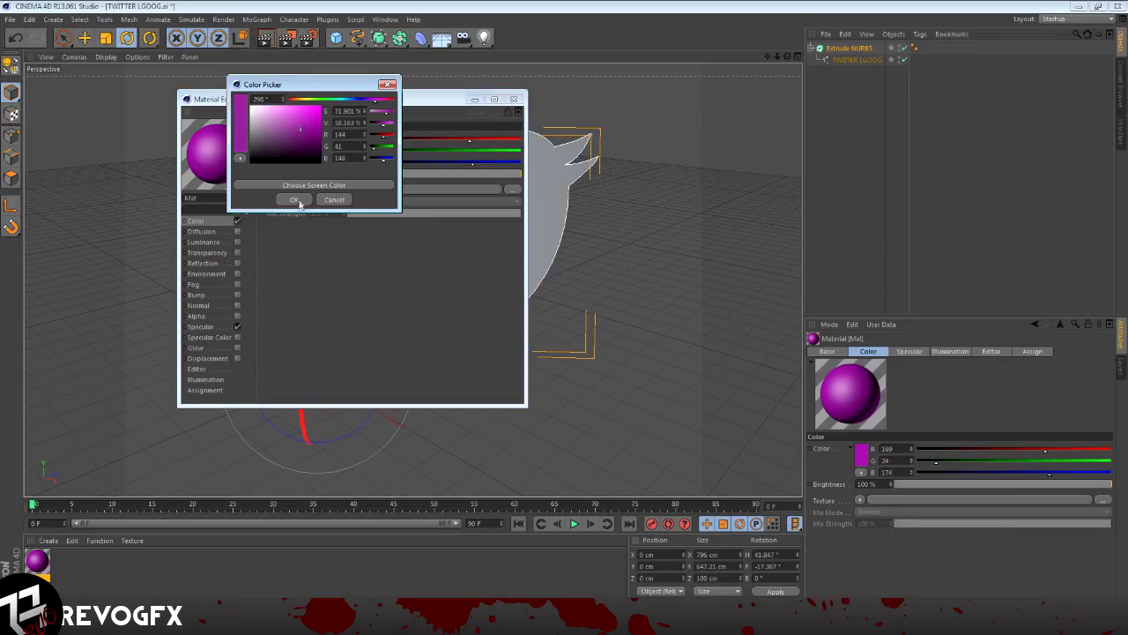
pyautogui.click(295, 199)
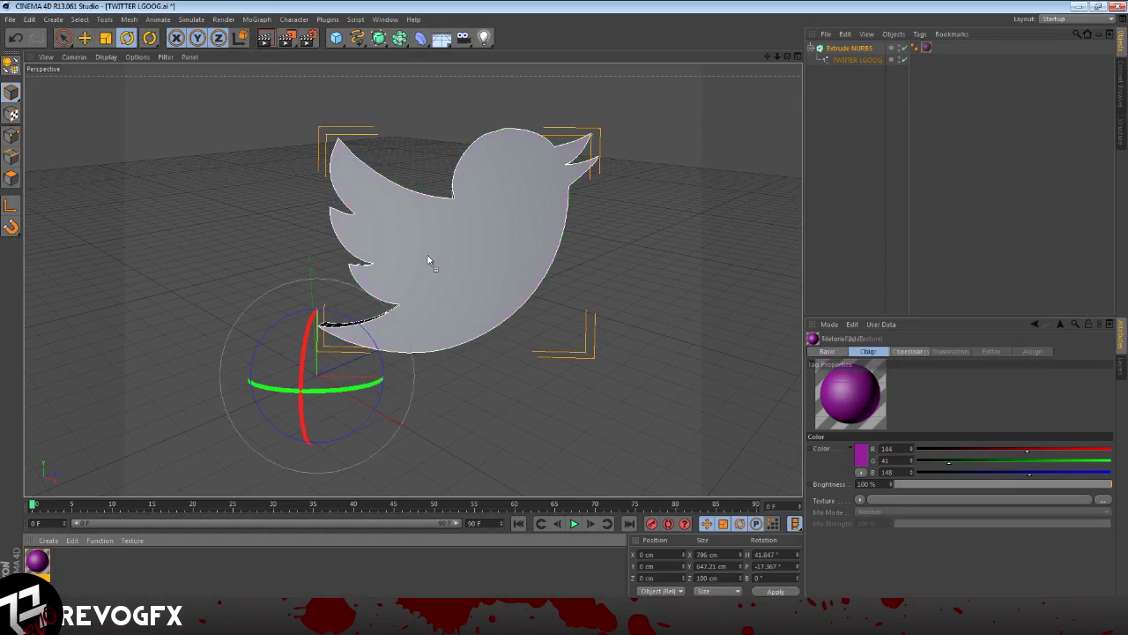
pyautogui.moveTo(37, 560); pyautogui.dragTo(428, 257)
# - Save the scene under the new name 'PINO'
pyautogui.click(9, 18)
pyautogui.click(35, 120)
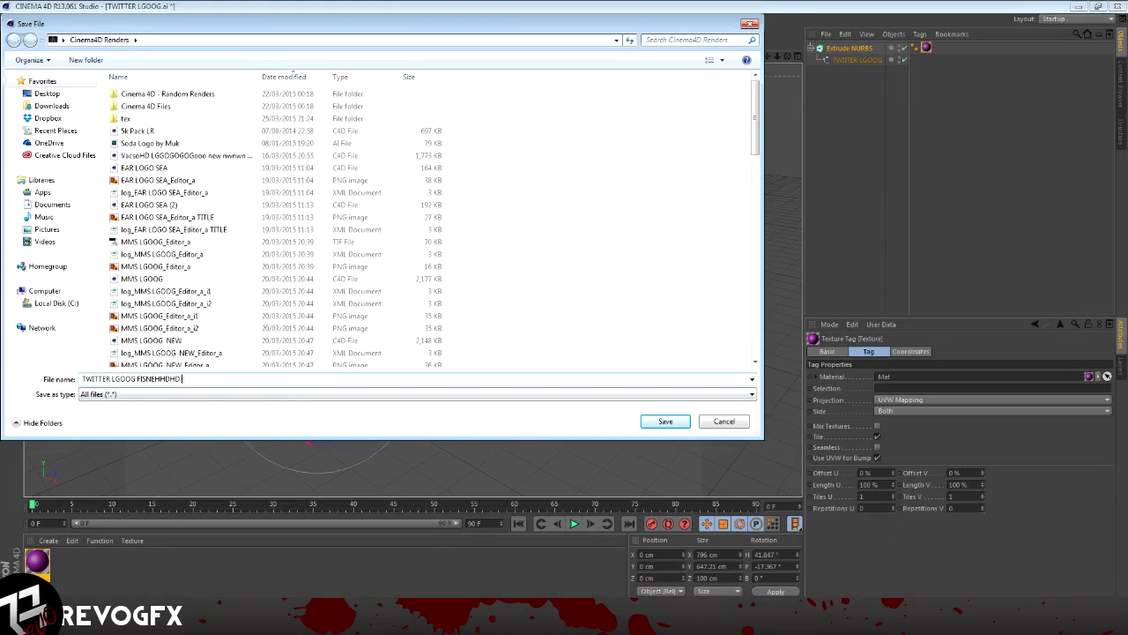
pyautogui.write('PINO')
pyautogui.press('Return')
# - Render the Twitter logo to a PNG through the Render Queue
pyautogui.click(249, 18)
pyautogui.click(264, 113)
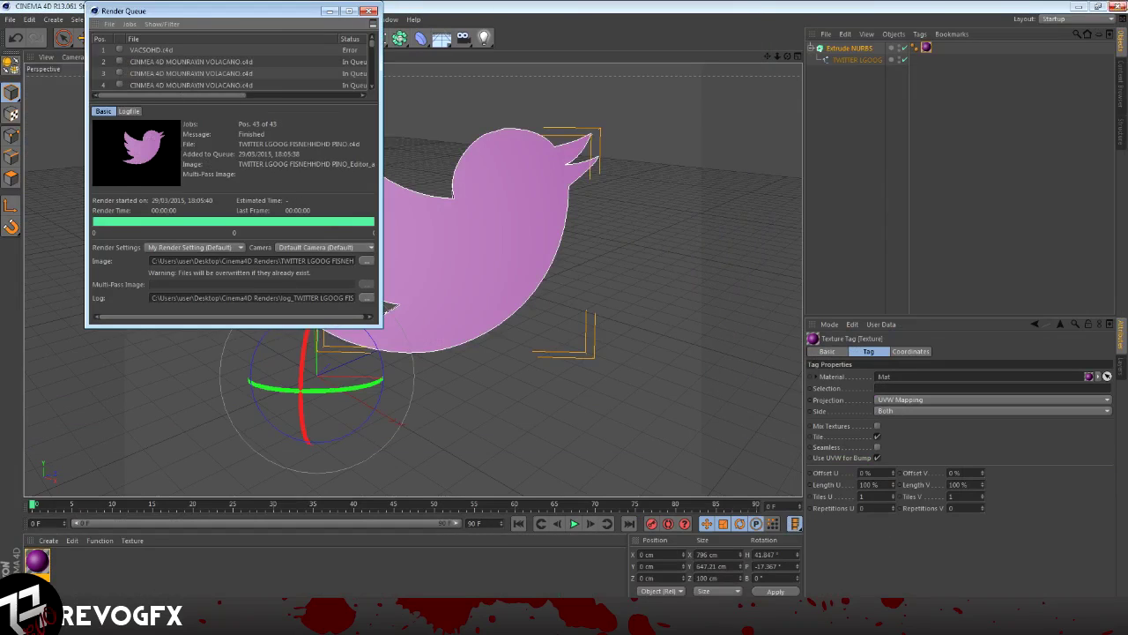
pyautogui.hotkey('ctrl', 'b')
pyautogui.click(302, 82)
pyautogui.click(255, 201)
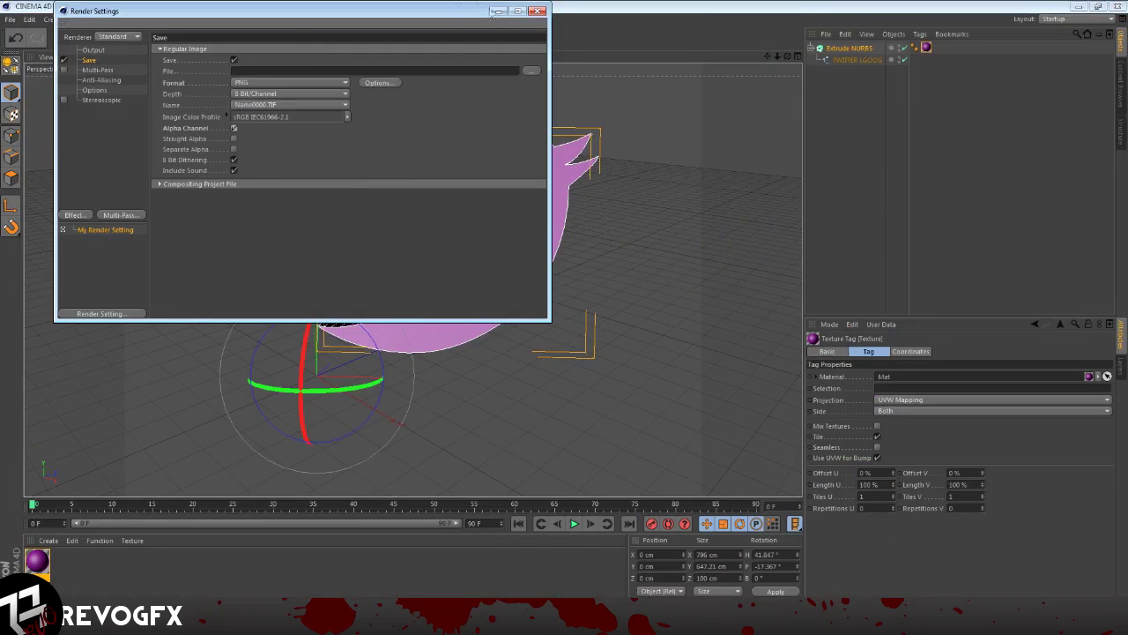
pyautogui.click(538, 10)
pyautogui.click(250, 18)
pyautogui.click(264, 113)
pyautogui.click(130, 24)
pyautogui.click(155, 44)
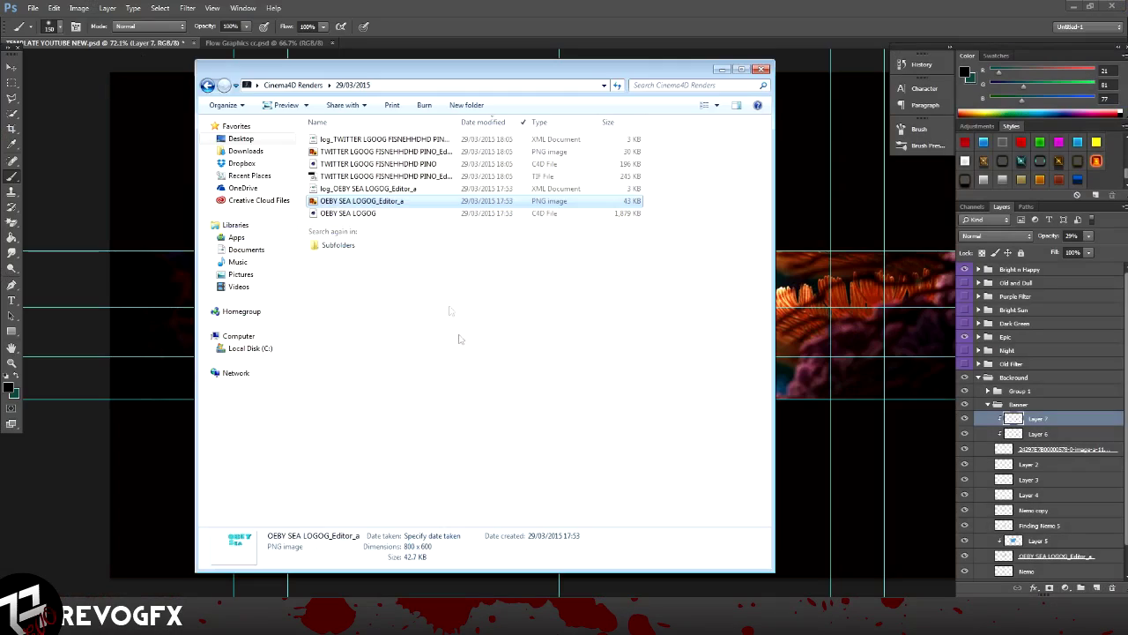
# - Place the rendered Twitter PNG into the Photoshop banner and scale it down
pyautogui.doubleClick(482, 154)
pyautogui.moveTo(881, 71)
pyautogui.mouseDown()
pyautogui.moveTo(811, 138)
pyautogui.moveTo(447, 408)
pyautogui.mouseUp()
pyautogui.hotkey('alt', 'space')
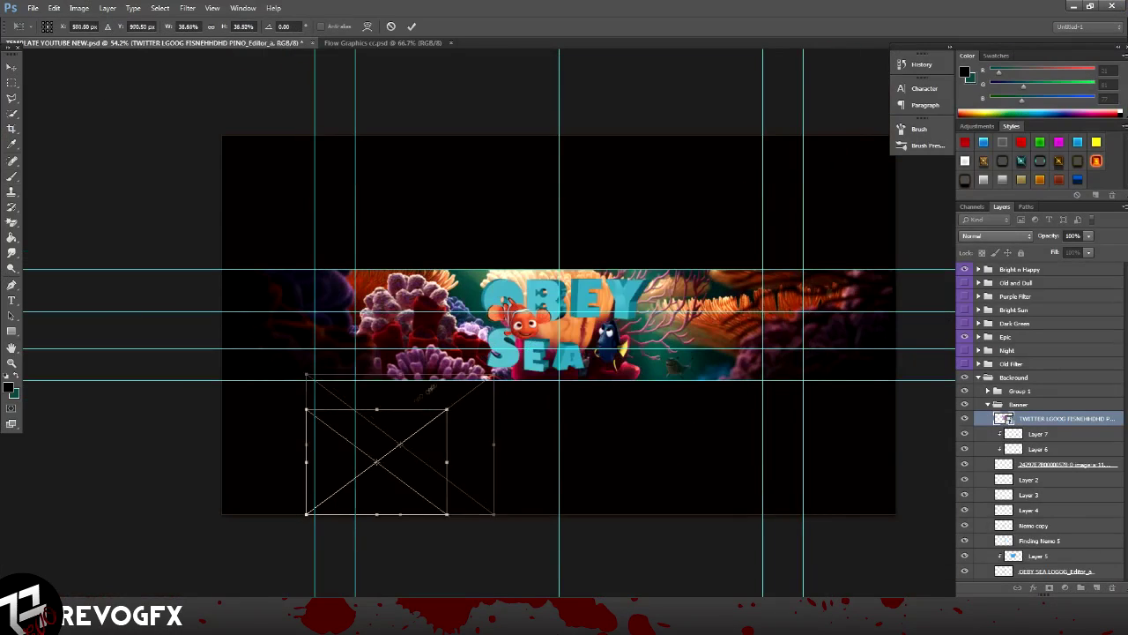
# - Rotate and position the Twitter bird on the purple coral left of 'SEA'
pyautogui.moveTo(339, 449)
pyautogui.mouseDown()
pyautogui.moveTo(436, 344)
pyautogui.moveTo(504, 365)
pyautogui.mouseUp()
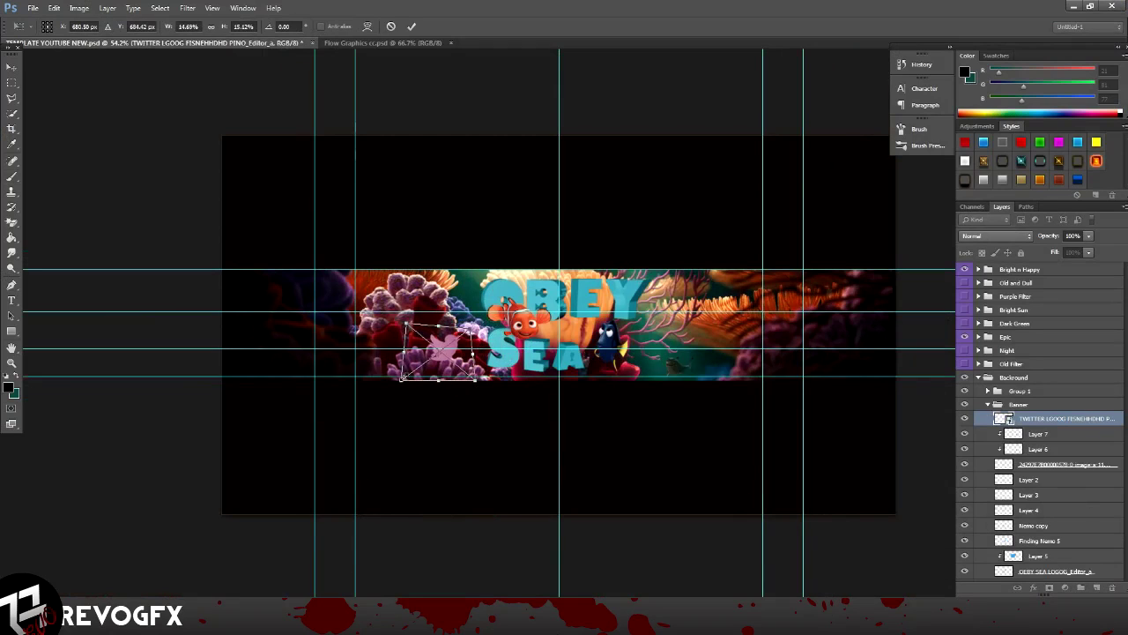
pyautogui.scroll(3, 399, 386)
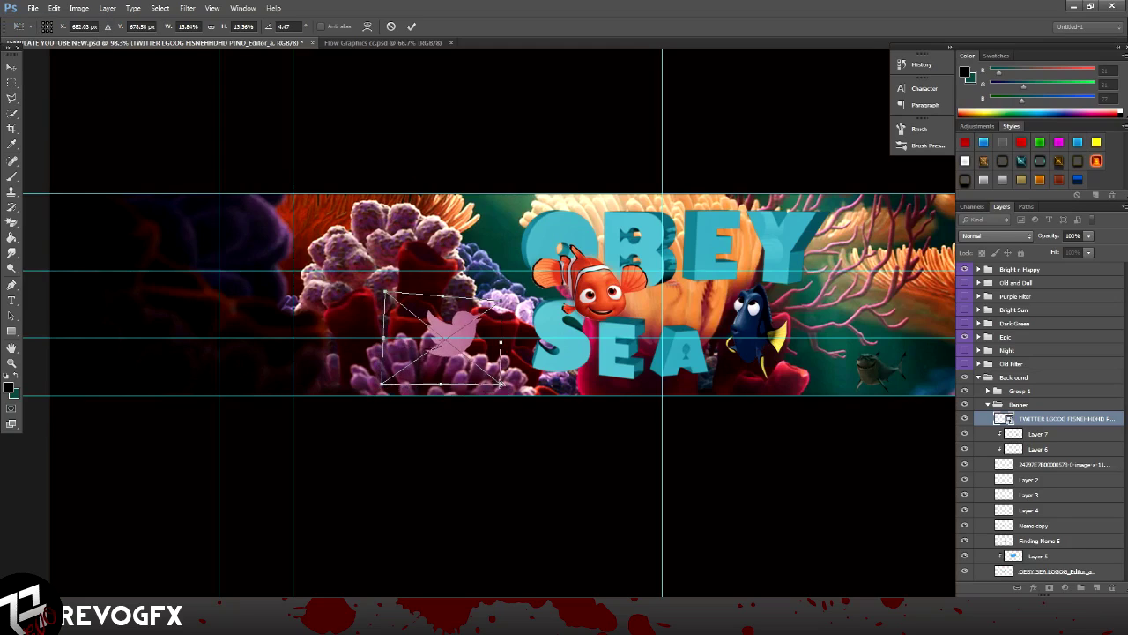
pyautogui.moveTo(504, 300); pyautogui.dragTo(498, 388)
pyautogui.press('Return')
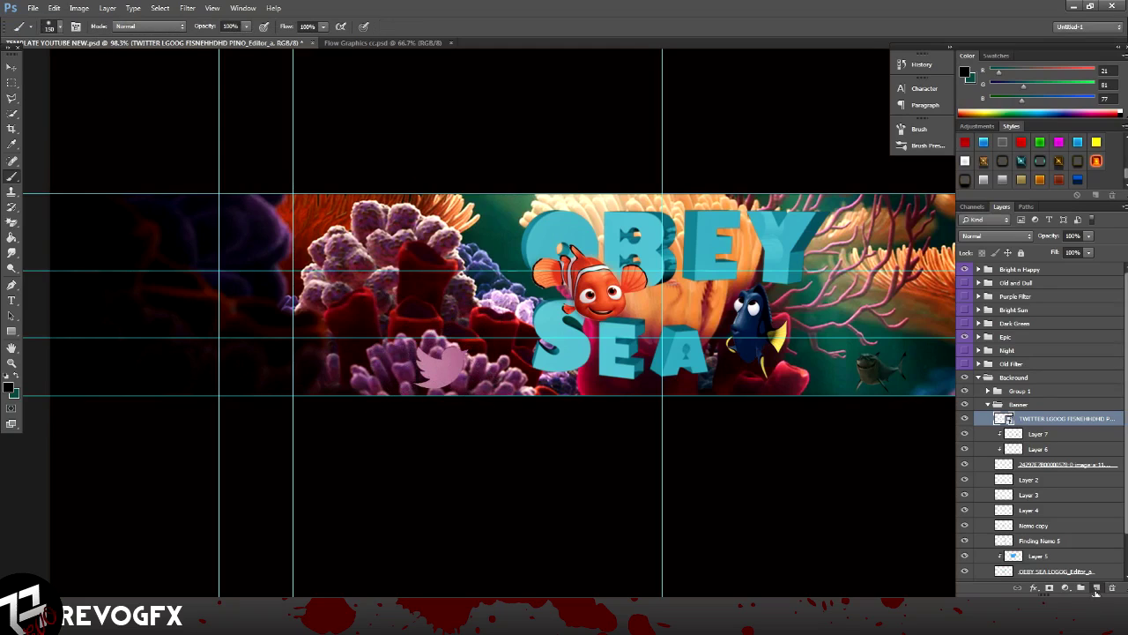
# - Add a new empty layer above the bird and reselect Layer 8
pyautogui.click(1096, 587)
pyautogui.click(1066, 560)
pyautogui.click(1048, 359)
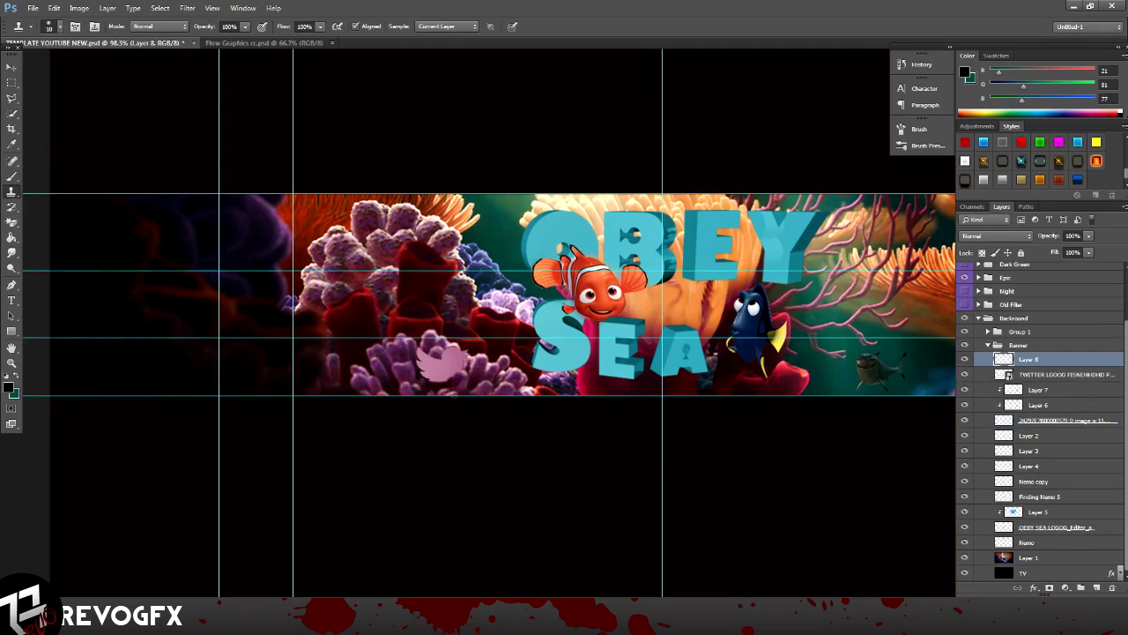
pyautogui.scroll(-2, 431, 383)
pyautogui.scroll(-2, 385, 381)
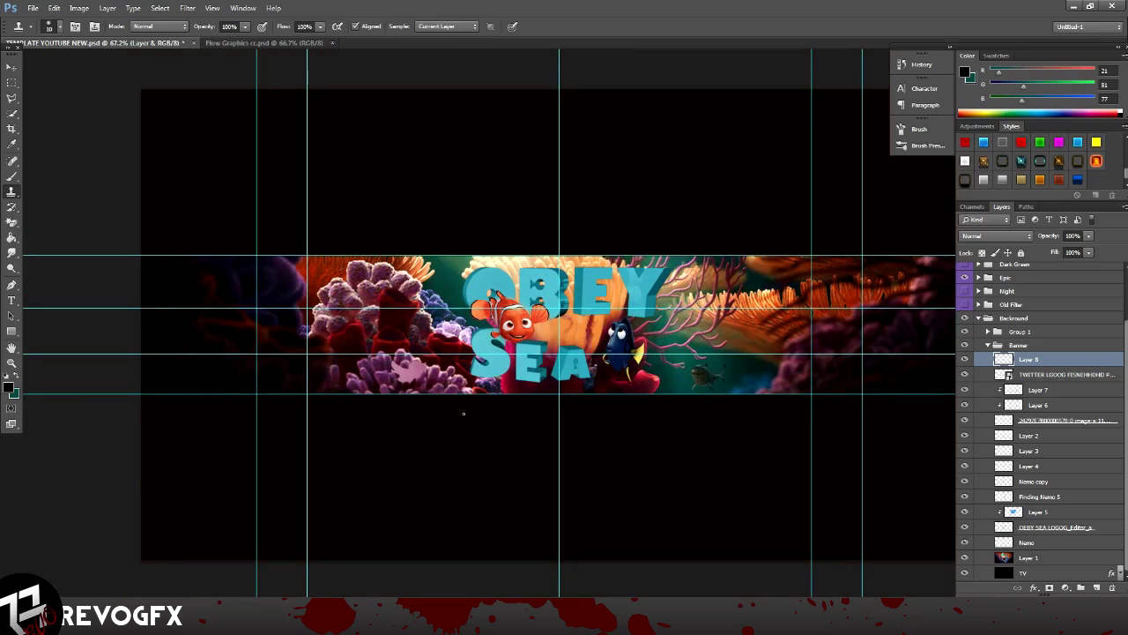
# - Add a layer clipped to the bird at 53% opacity, then draw a text box across the banner
pyautogui.keyDown('ctrl'); pyautogui.click(1096, 587); pyautogui.keyUp('ctrl')
pyautogui.press('b')
pyautogui.rightClick(1031, 374)
pyautogui.click(970, 327)
pyautogui.moveTo(1089, 236); pyautogui.dragTo(1060, 253)
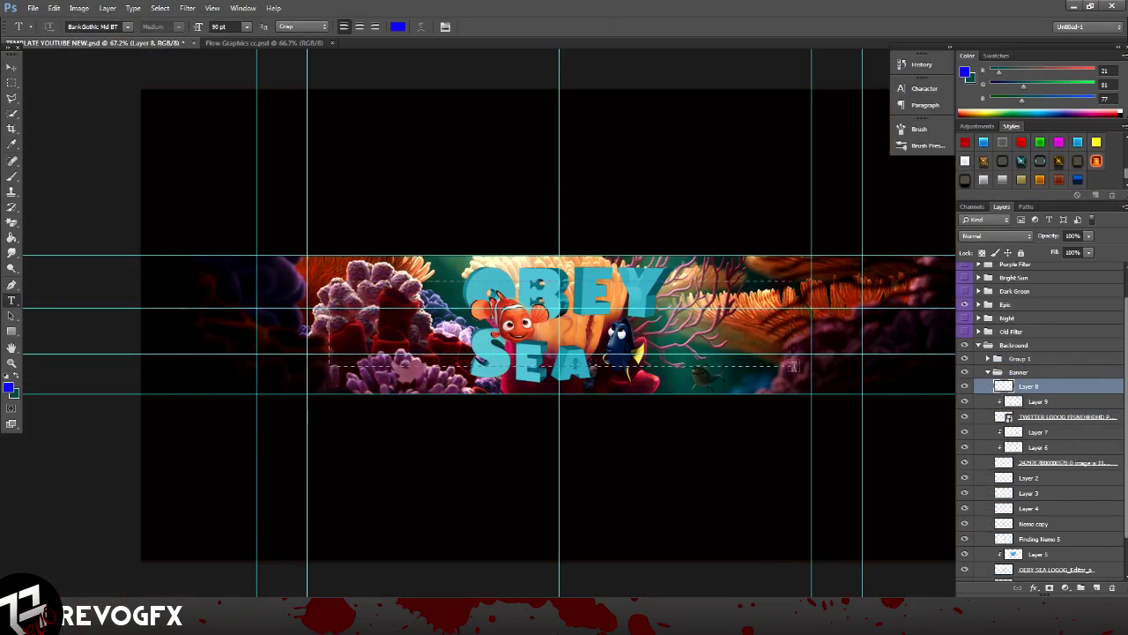
pyautogui.moveTo(791, 365); pyautogui.dragTo(793, 369)
# - Replace the pasted handle text with 'ObeySea' and shrink it to a small size
pyautogui.write('@ObeySea_')
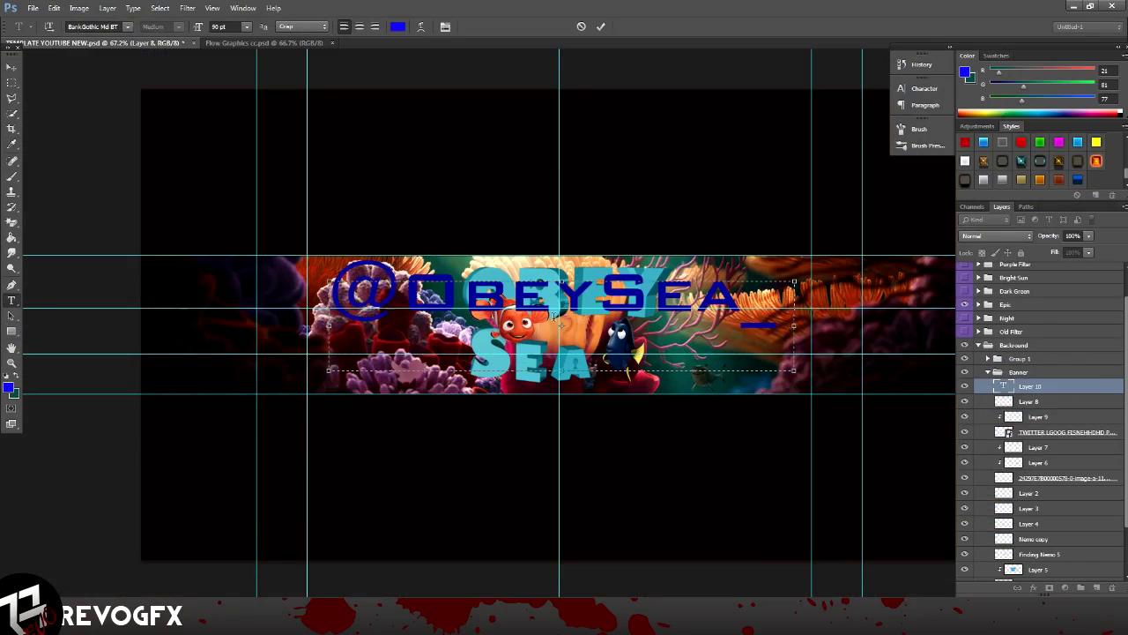
pyautogui.hotkey('ctrl', 'a')
pyautogui.write('ObeySea')
pyautogui.hotkey('ctrl', 'a')
pyautogui.moveTo(198, 26); pyautogui.dragTo(176, 26)
pyautogui.hotkey('ctrl', 'Return')
pyautogui.press('v')
# - Move the handle text below the Twitter bird, slanting it so its right end drops
pyautogui.hotkey('ctrl', 't')
pyautogui.scroll(3, 401, 329)
pyautogui.moveTo(334, 208); pyautogui.dragTo(564, 468)
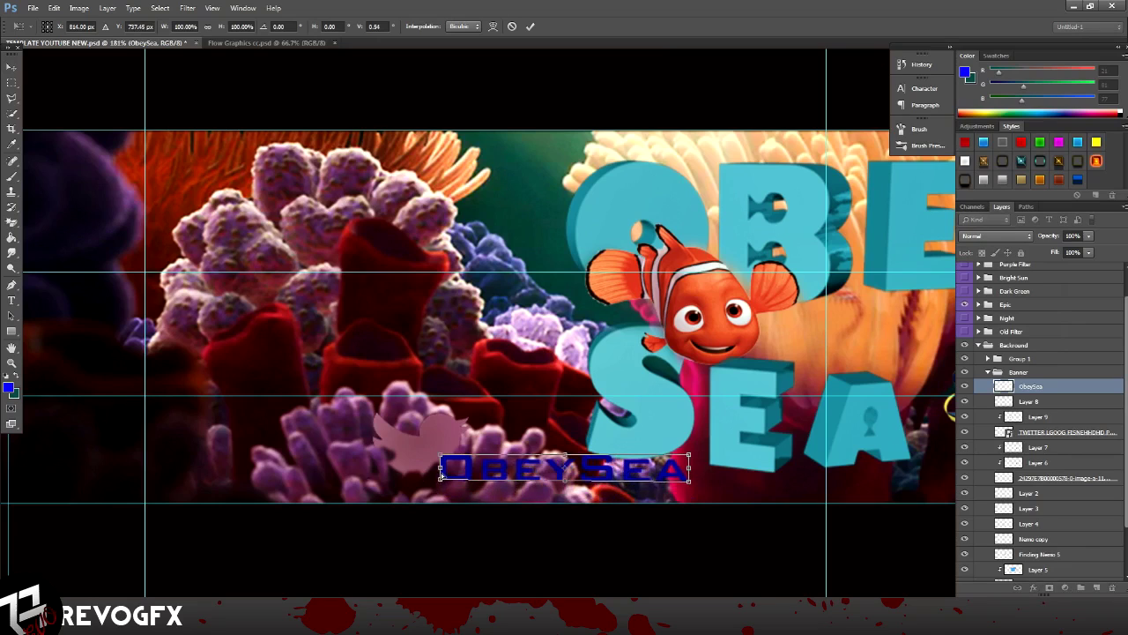
pyautogui.moveTo(692, 485); pyautogui.dragTo(681, 487)
pyautogui.press('Return')
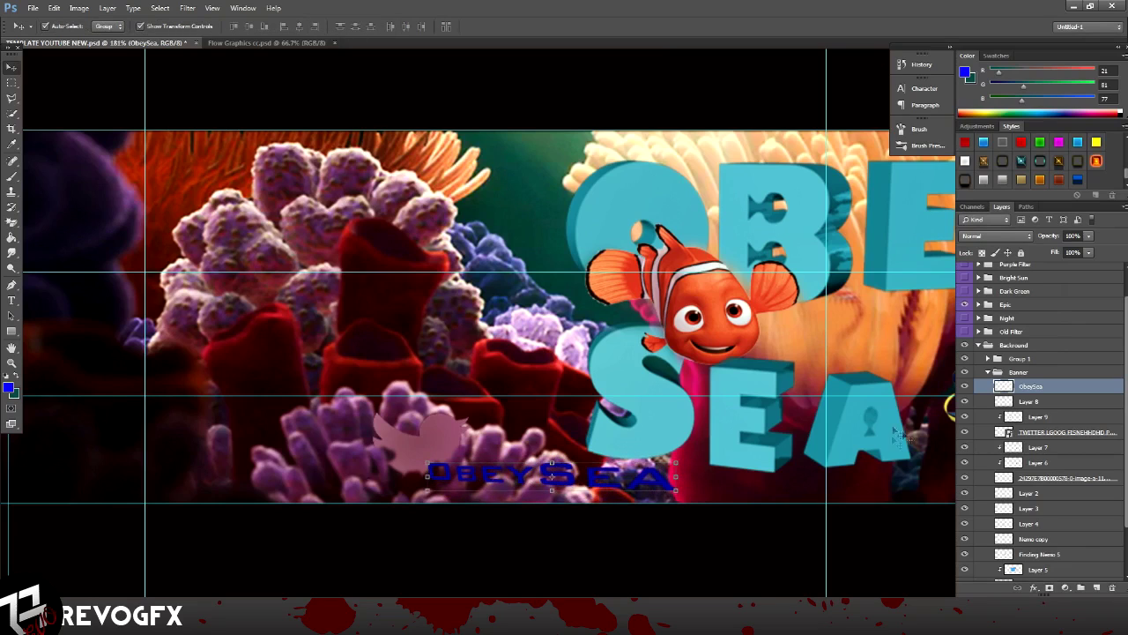
# - Flip the Twitter bird horizontally via Edit > Transform > Flip Horizontal
pyautogui.click(1057, 432)
pyautogui.click(54, 8)
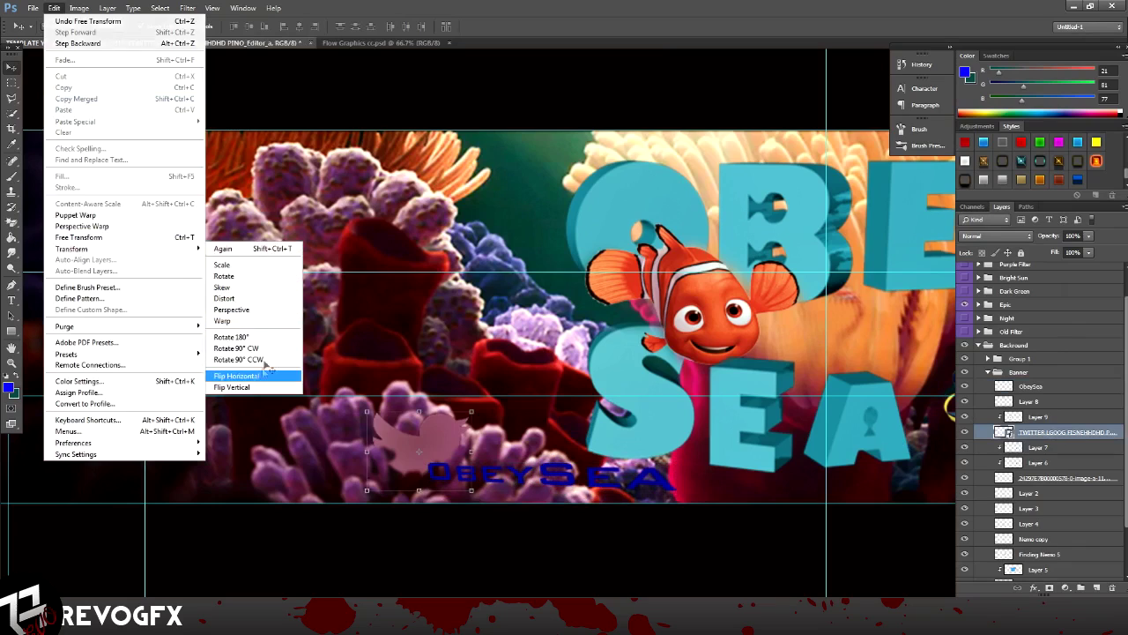
pyautogui.click(264, 373)
pyautogui.press('s')
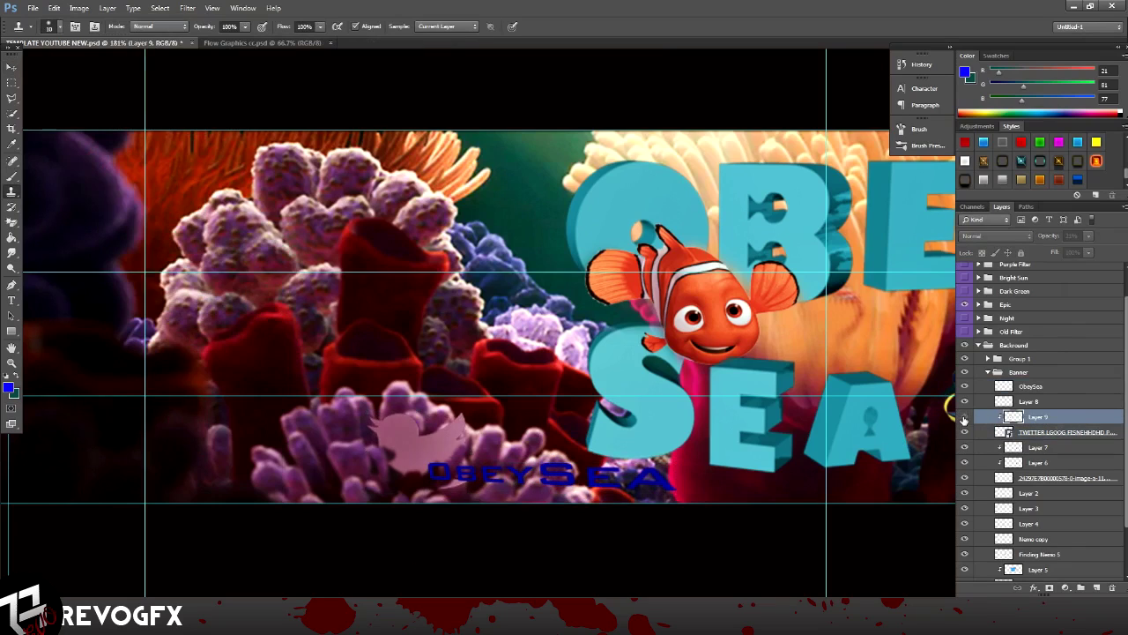
pyautogui.click(1062, 401)
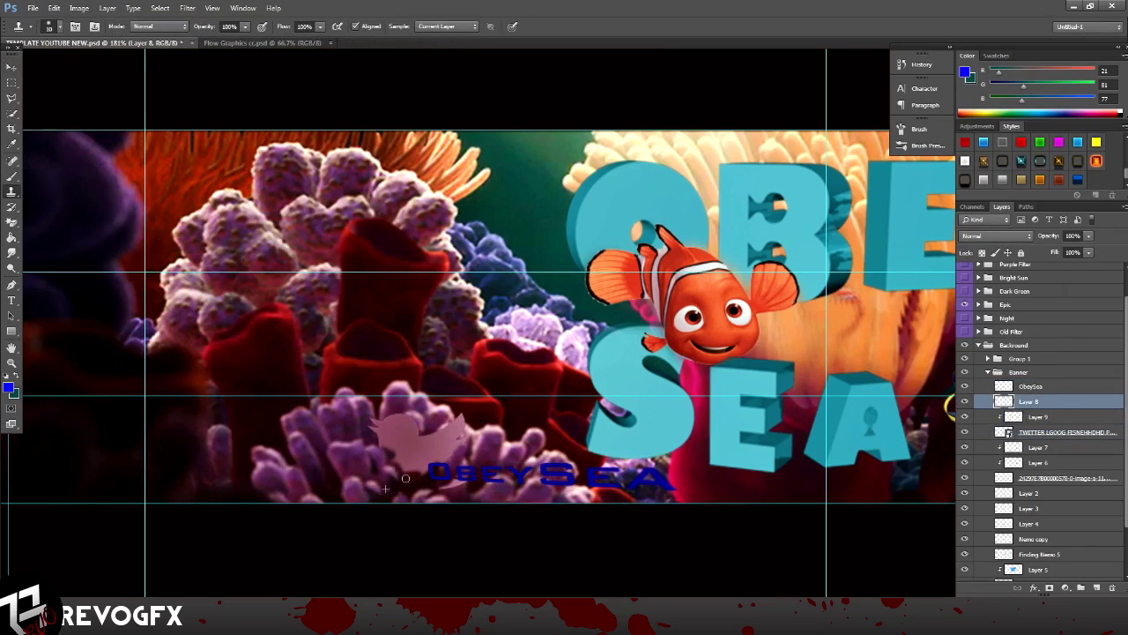
# - Flip the ObeySea handle text horizontally, reshape it, and move it left of the bird
pyautogui.click(1031, 386)
pyautogui.click(54, 8)
pyautogui.click(256, 438)
pyautogui.hotkey('ctrl', 't')
pyautogui.moveTo(432, 480); pyautogui.dragTo(399, 475)
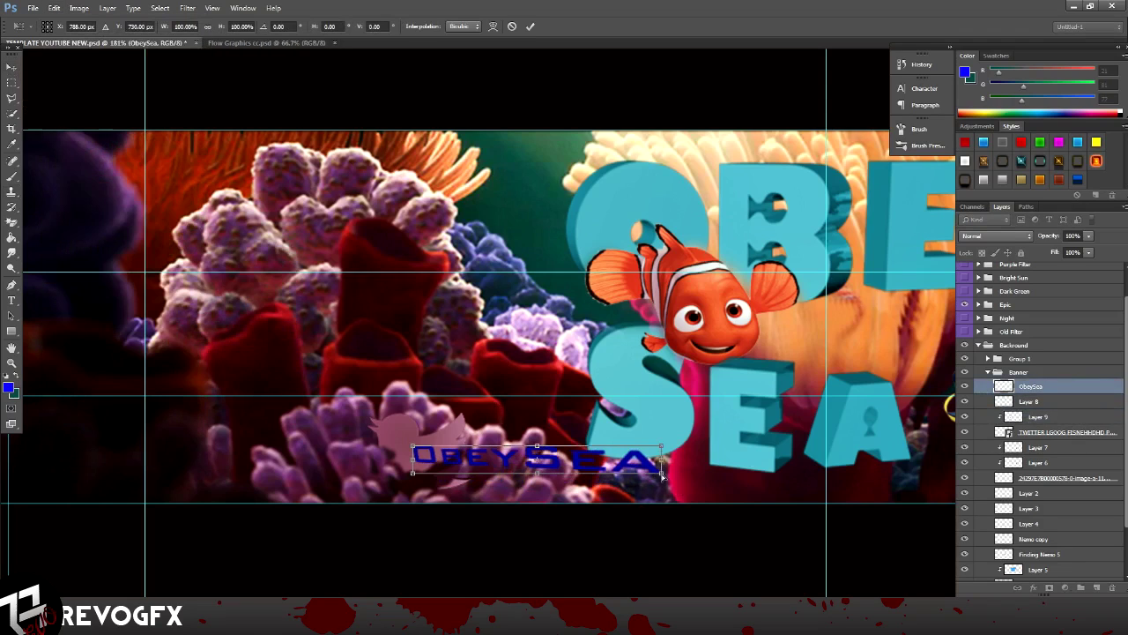
pyautogui.moveTo(536, 458)
pyautogui.mouseDown()
pyautogui.moveTo(227, 468)
pyautogui.moveTo(299, 462)
pyautogui.mouseUp()
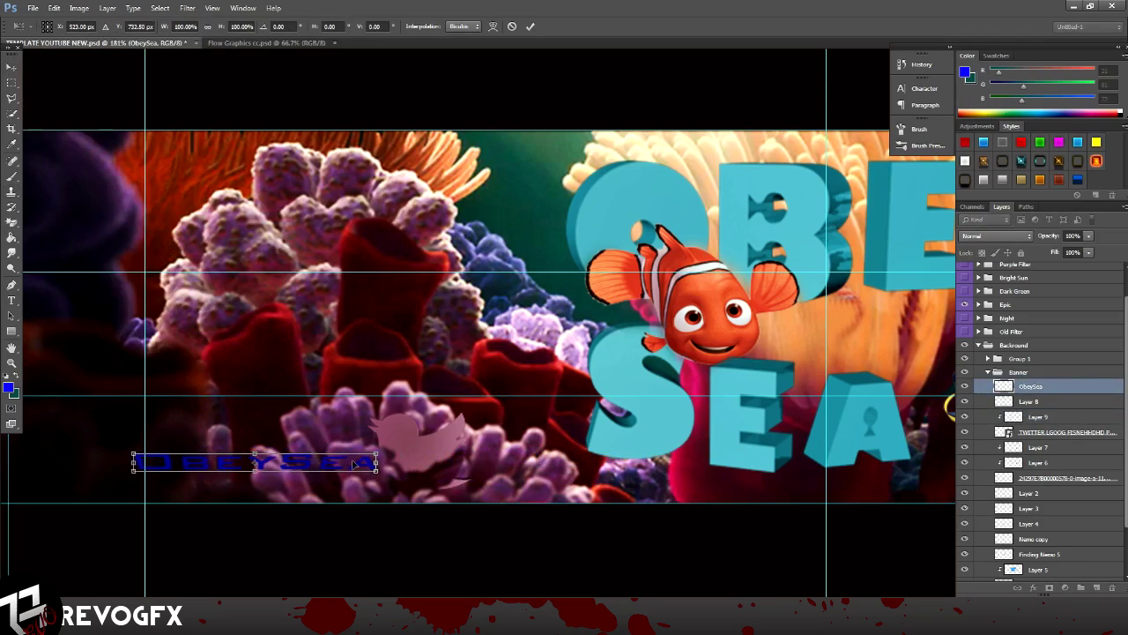
pyautogui.press('Return')
# - Zoom out to the whole banner, delete the ObeySea handle layer, and open a tray icon's options
pyautogui.hotkey('ctrl', '0')
pyautogui.scroll(-2, 1040, 441)
pyautogui.click(1057, 573)
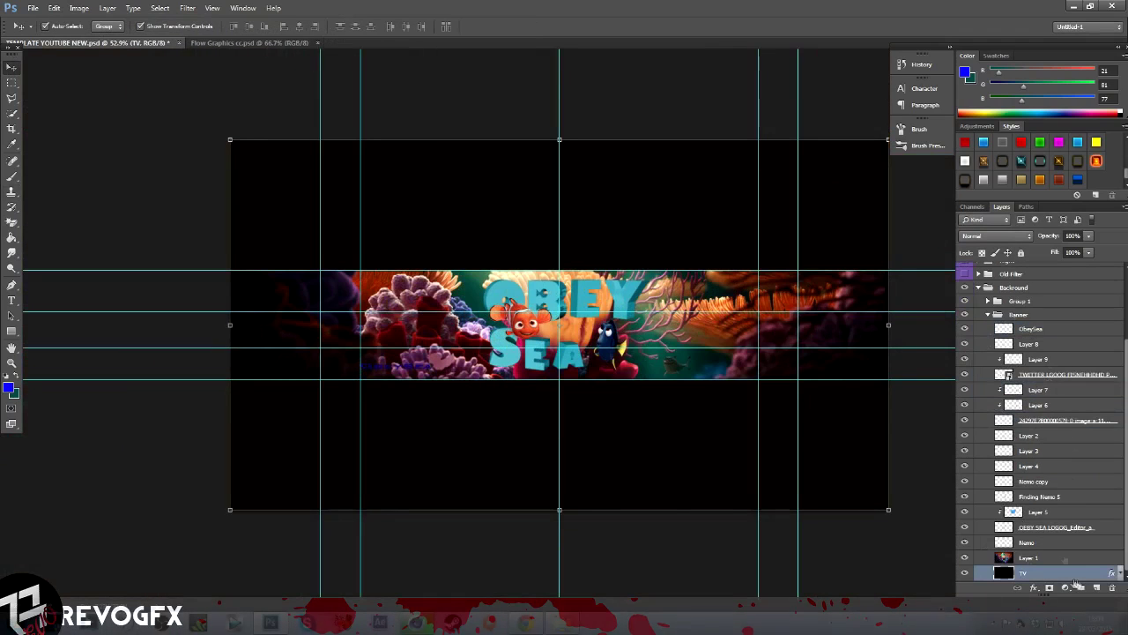
pyautogui.click(1031, 328)
pyautogui.press('Delete')
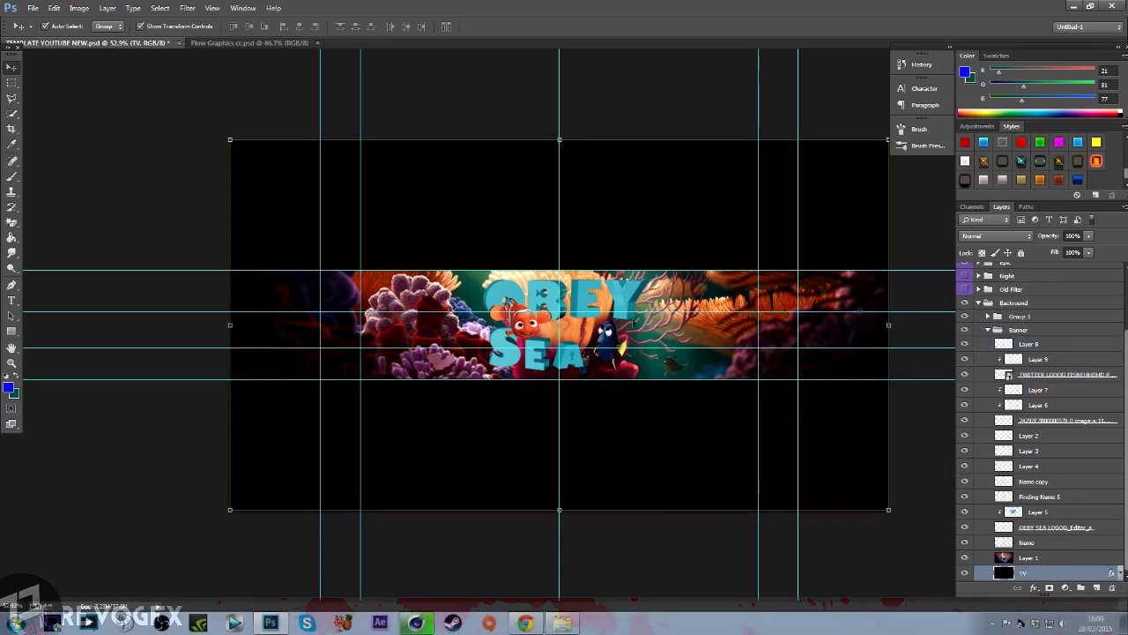
pyautogui.click(994, 622)
pyautogui.rightClick(974, 542)
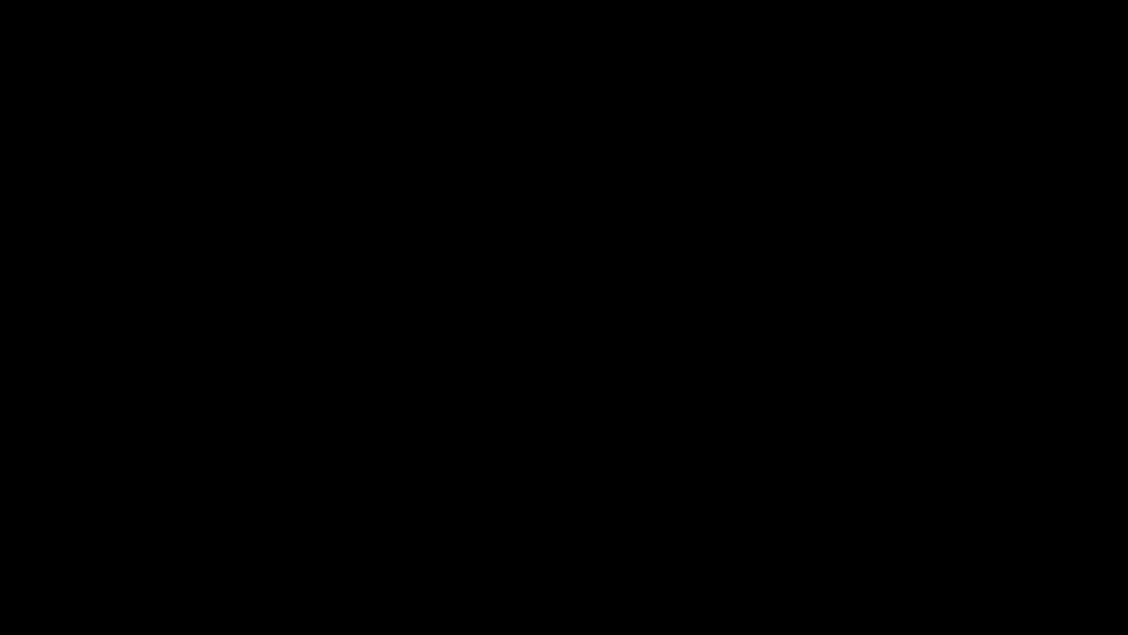